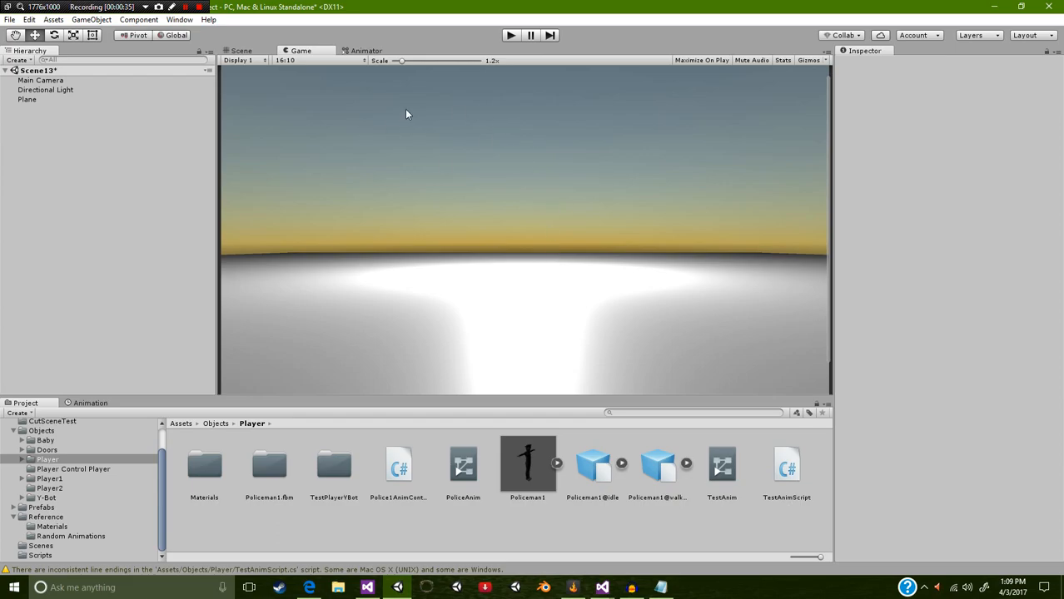
# Step: Add the Policeman1 model from the Player folder to the scene
pyautogui.click(537, 462)
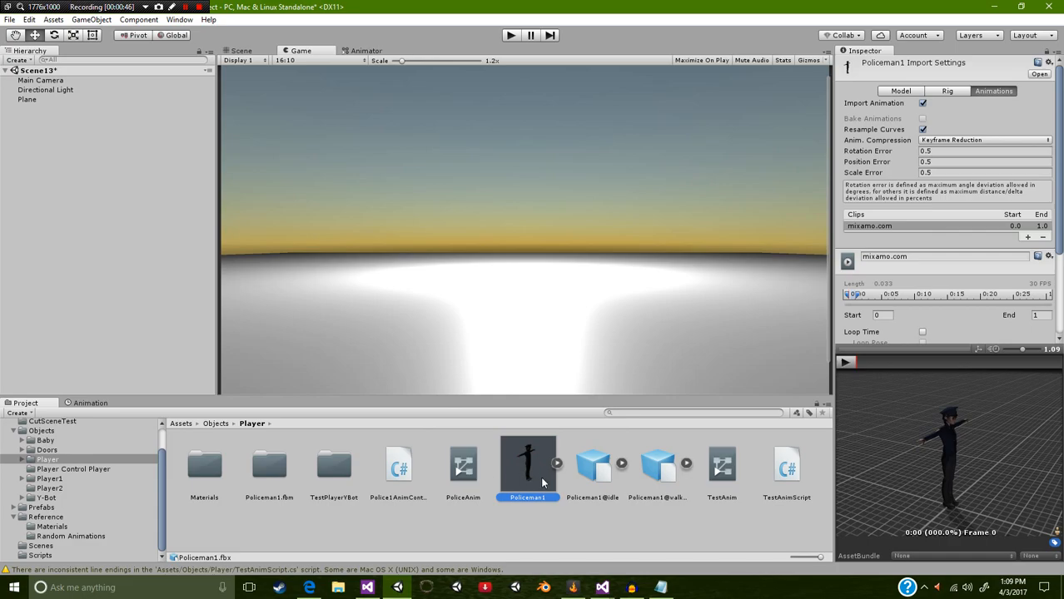
pyautogui.moveTo(526, 473); pyautogui.dragTo(91, 177)
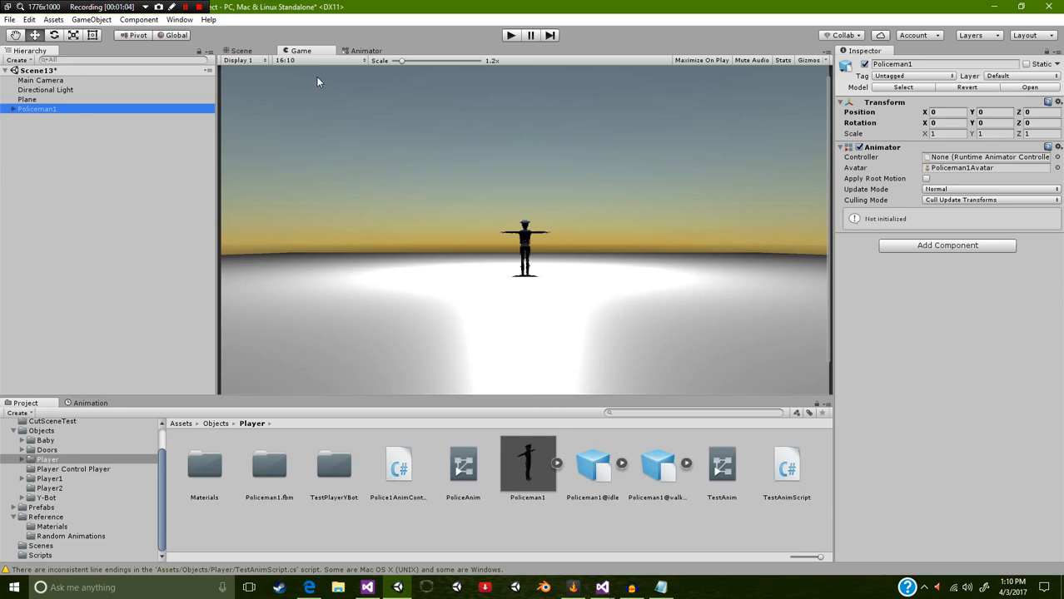
# Step: Align the Main Camera with a closer Scene view framing the whole policeman on the plane
pyautogui.click(260, 54)
pyautogui.scroll(-3, 414, 265)
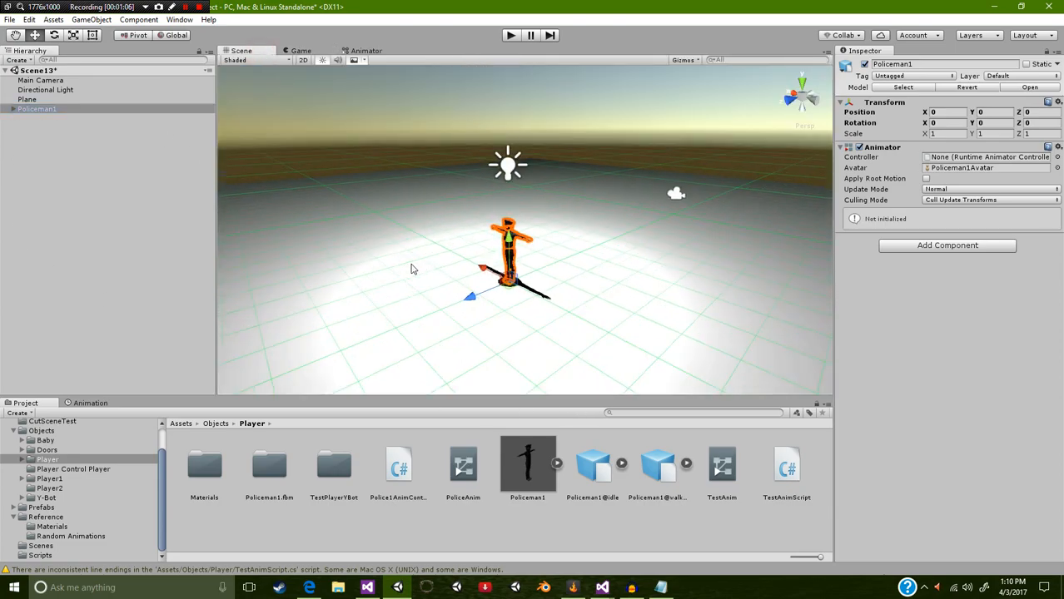
pyautogui.scroll(-3, 416, 259)
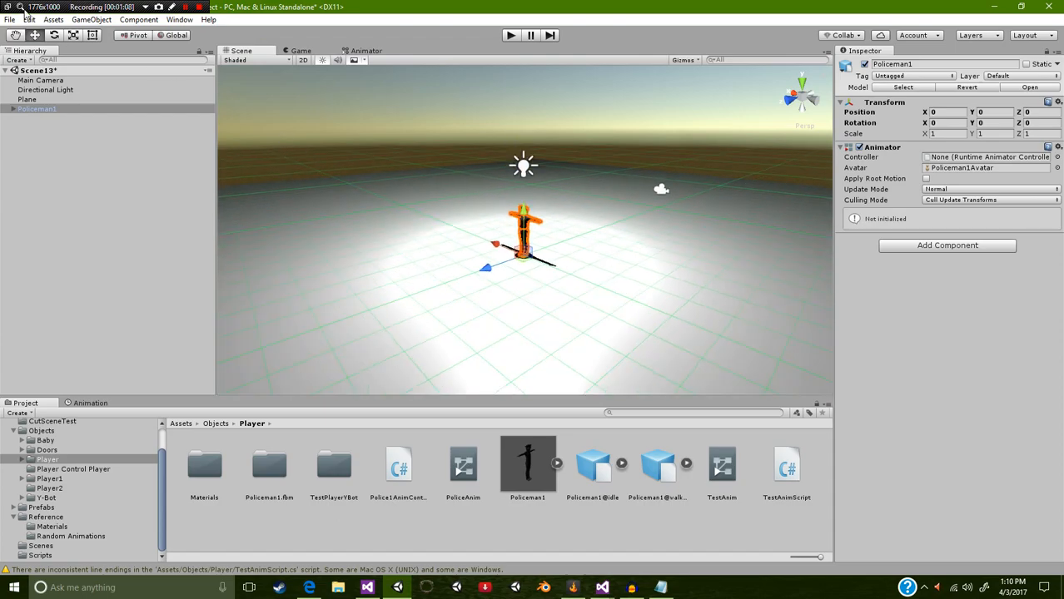
pyautogui.click(36, 80)
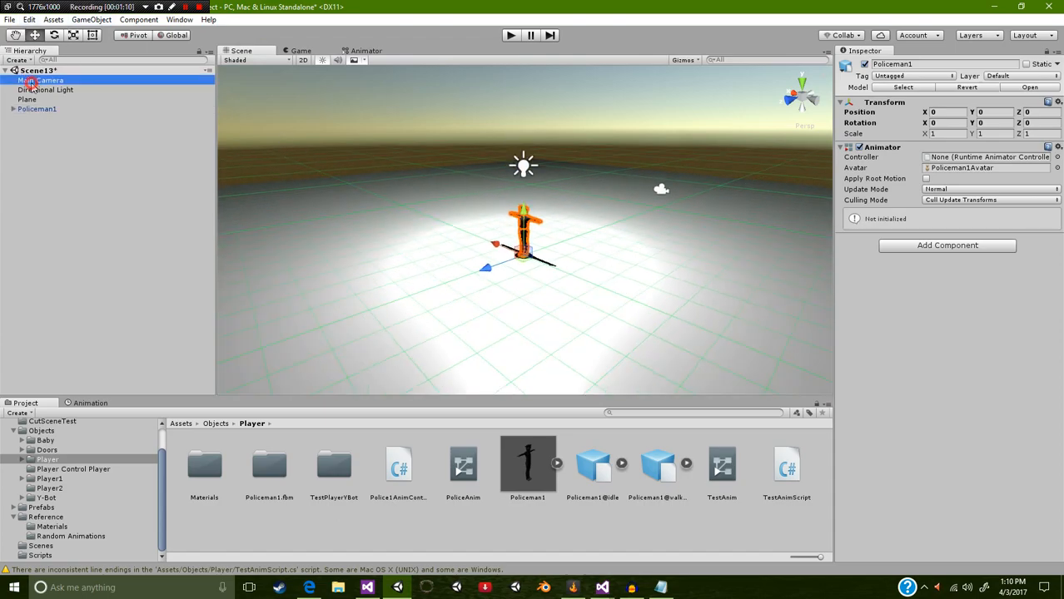
pyautogui.click(90, 20)
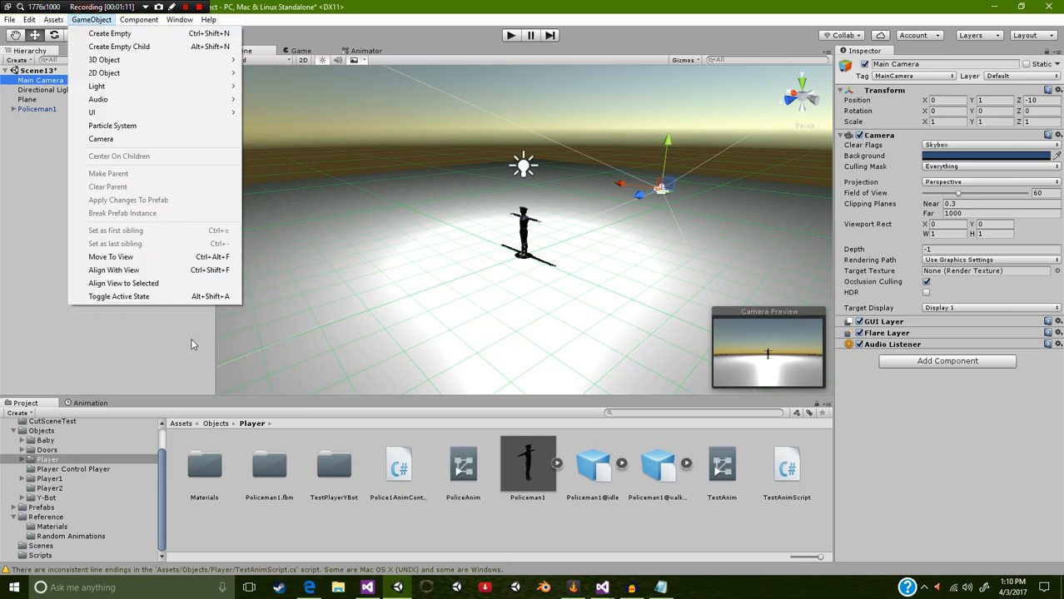
pyautogui.click(125, 270)
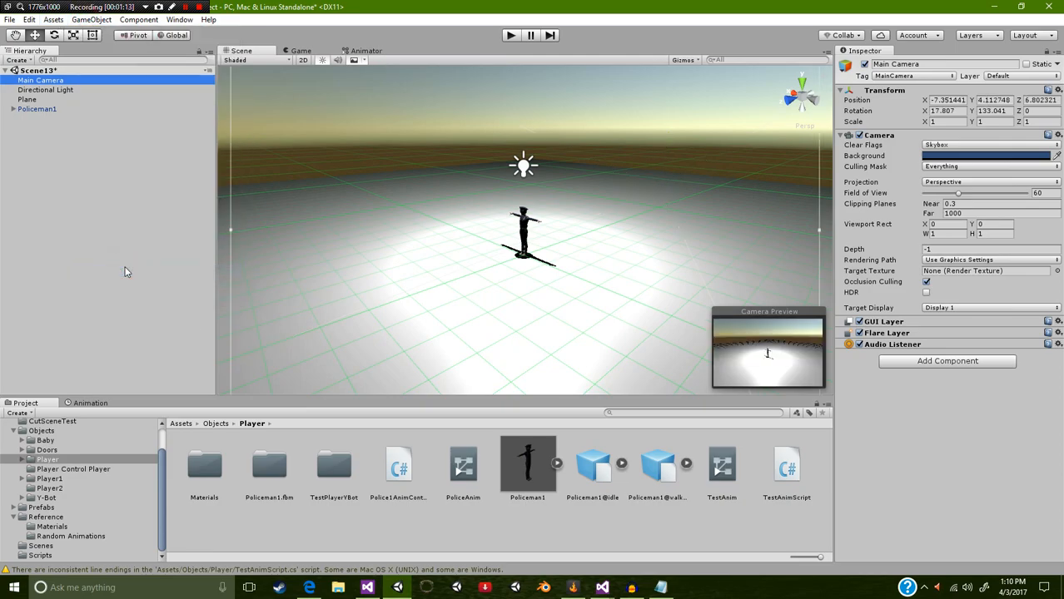
pyautogui.scroll(2, 560, 239)
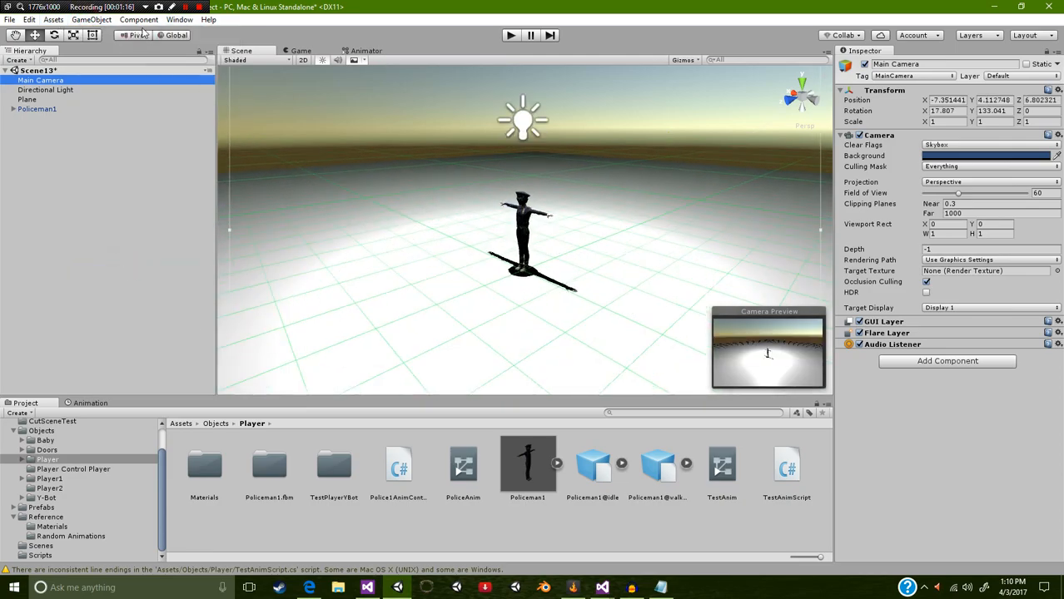
pyautogui.click(91, 19)
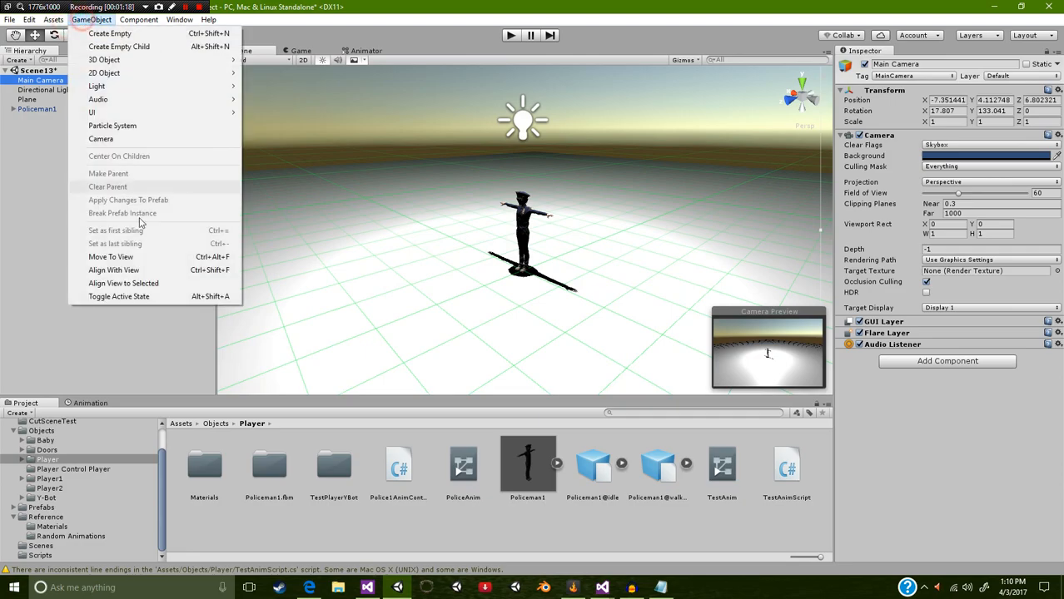
pyautogui.click(142, 269)
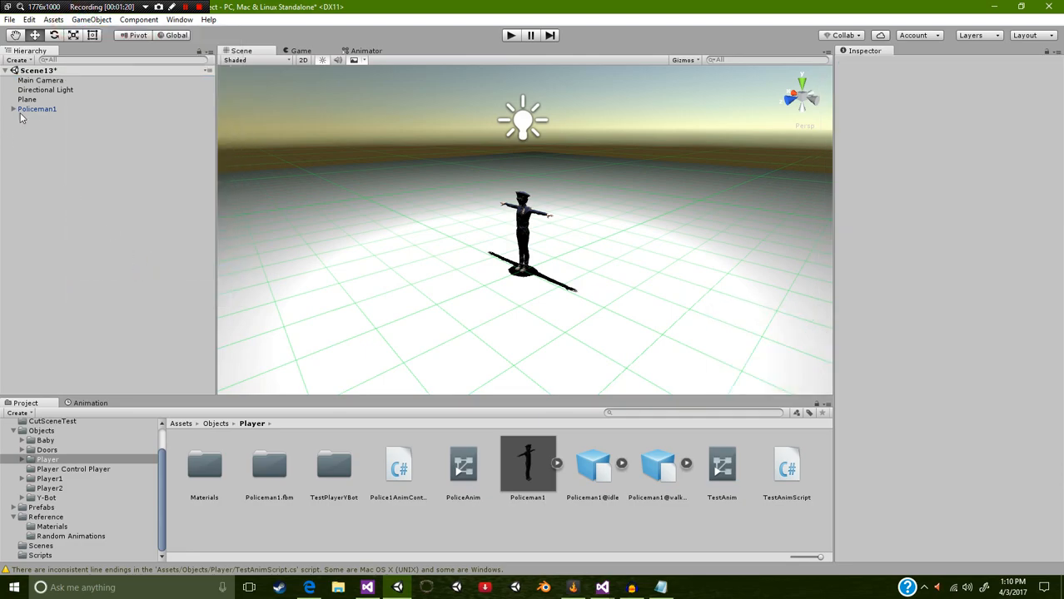
pyautogui.click(40, 81)
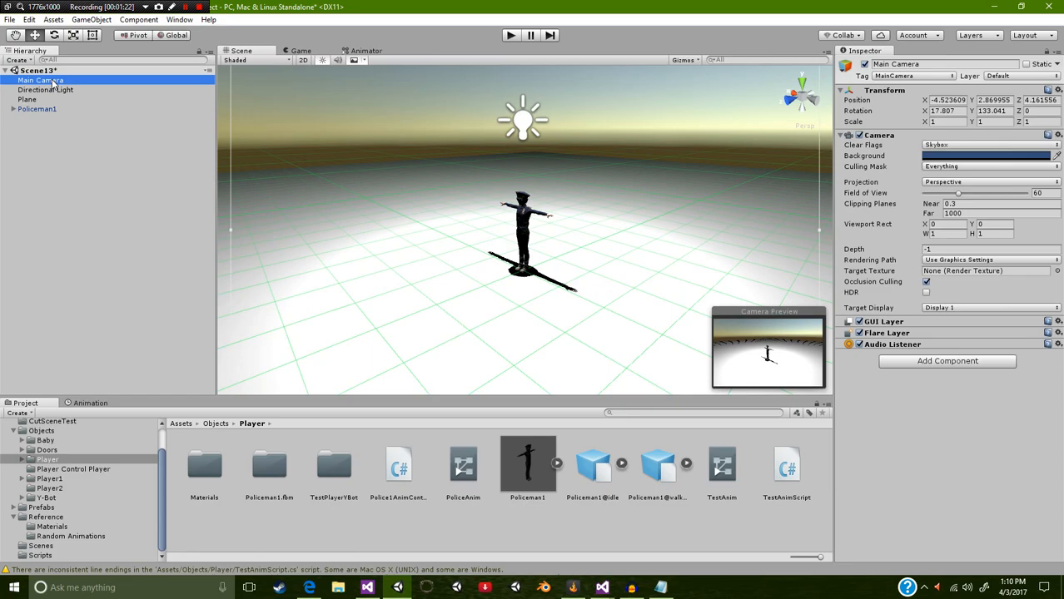
pyautogui.click(574, 528)
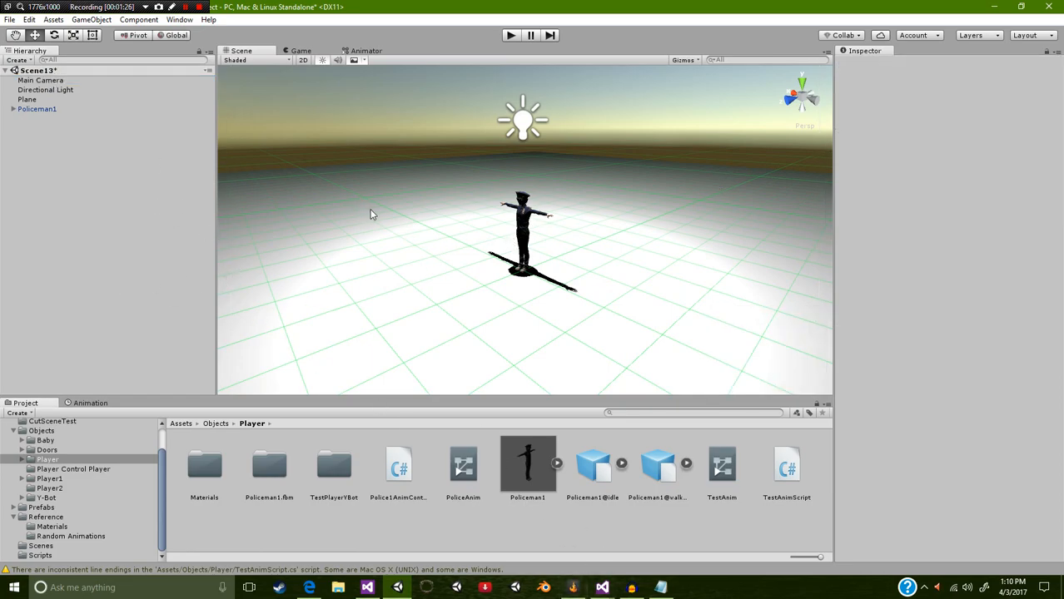
pyautogui.click(38, 110)
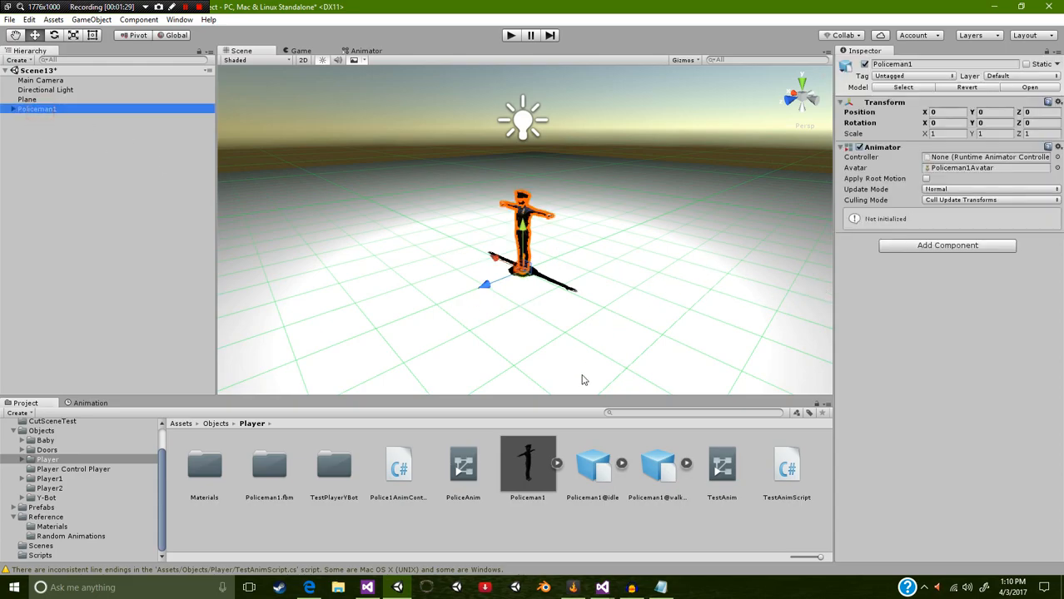
pyautogui.click(662, 544)
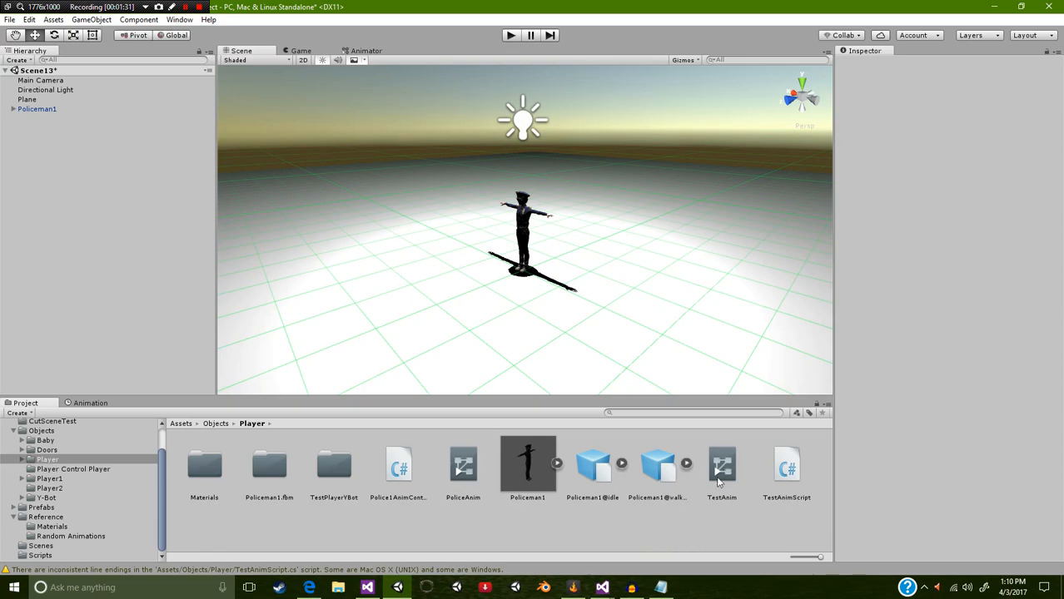
pyautogui.click(62, 110)
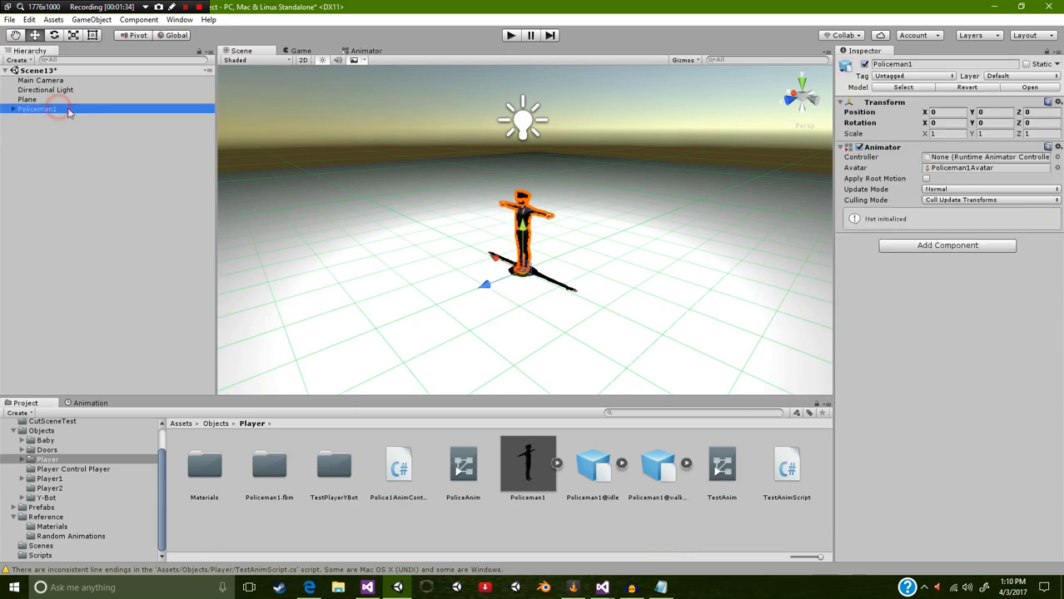
pyautogui.rightClick(696, 523)
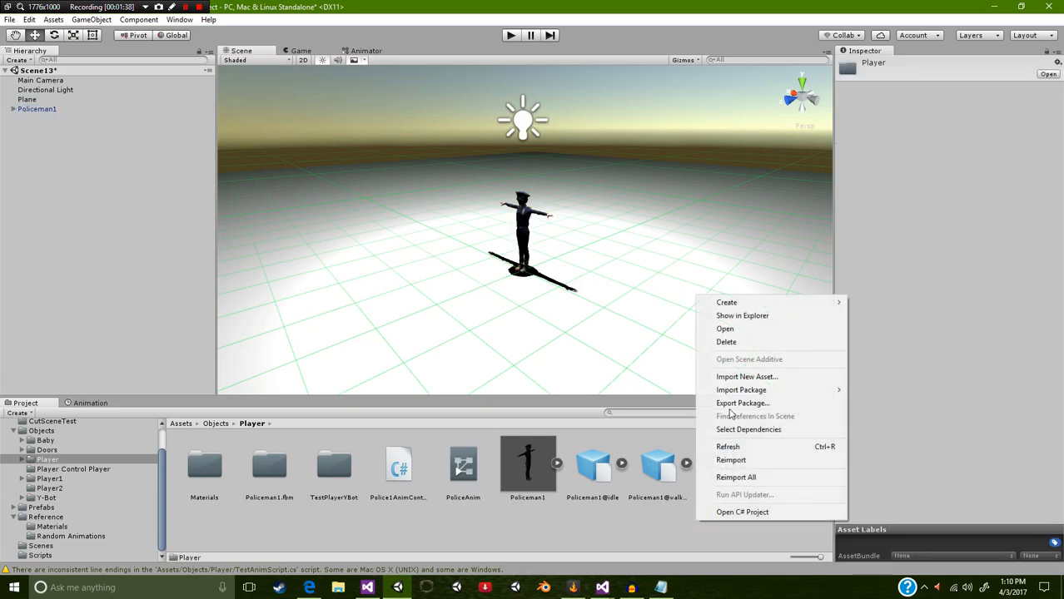
pyautogui.moveTo(799, 304)
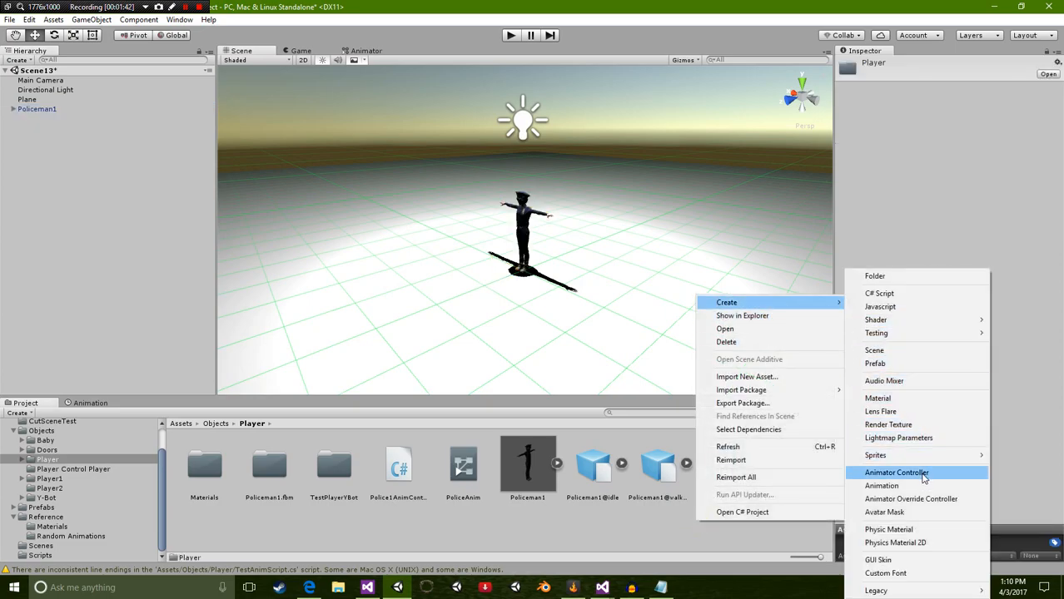
pyautogui.click(564, 507)
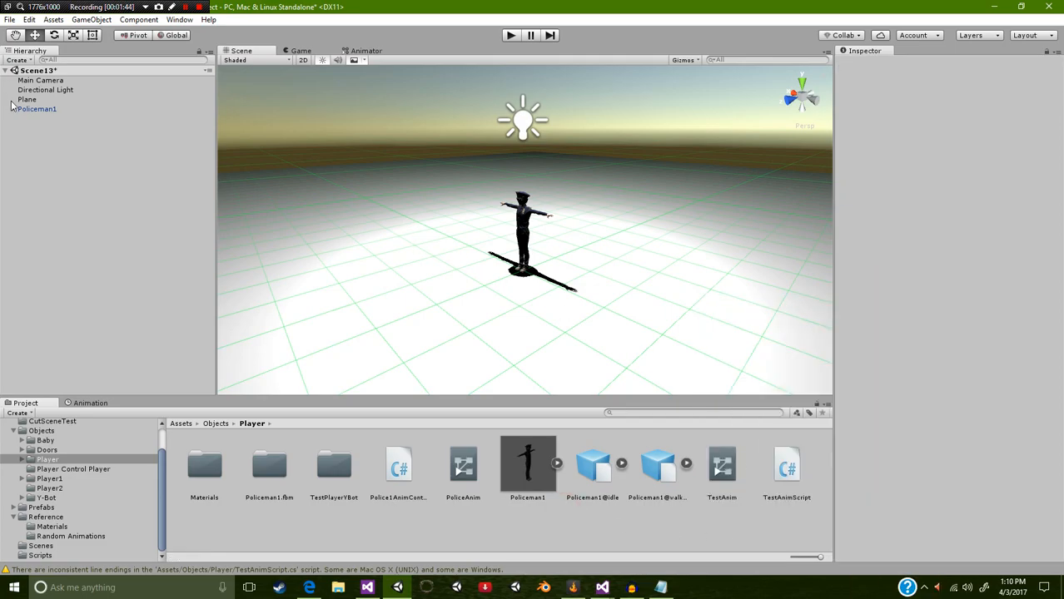
# Step: Assign the TestAnim controller to Policeman1 and open that controller's state graph for editing
pyautogui.click(35, 109)
pyautogui.moveTo(736, 473); pyautogui.dragTo(941, 330)
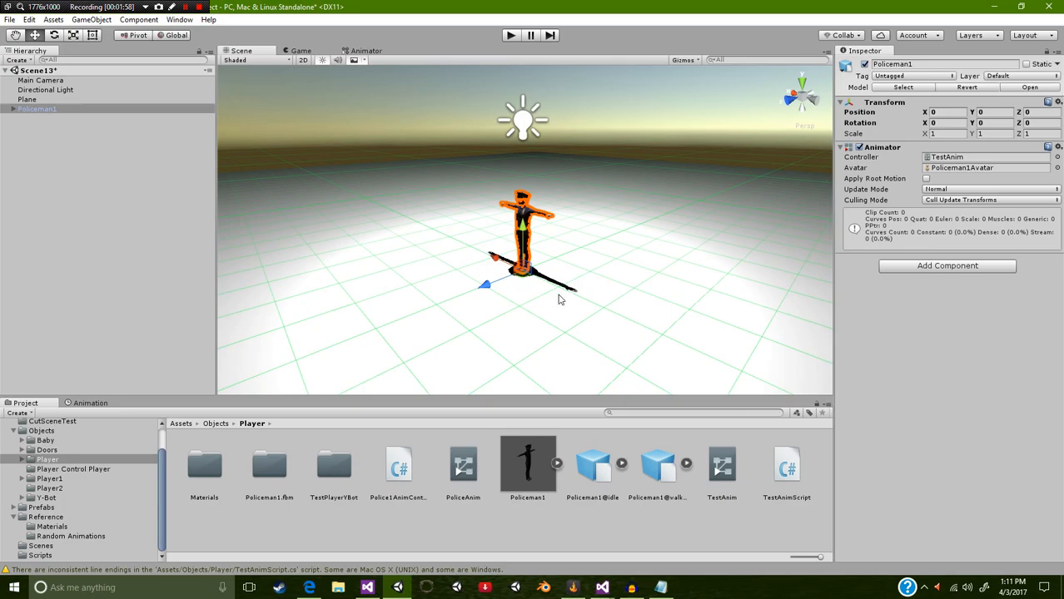
pyautogui.doubleClick(723, 466)
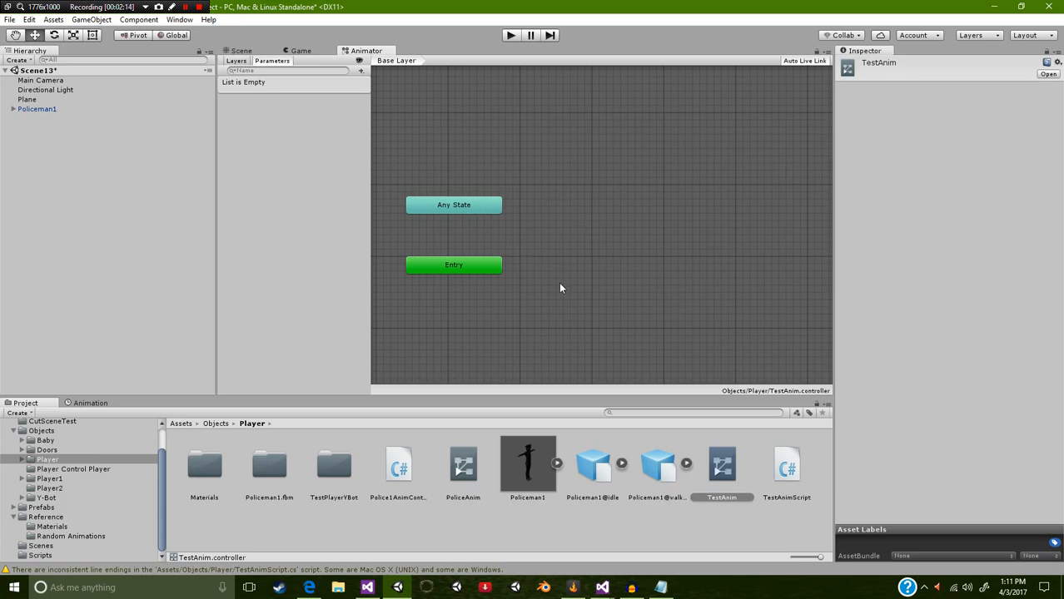
# Step: Add the Policeman1 idle and walking animations as states in the Base Layer, placing walking above idle
pyautogui.scroll(-3, 557, 286)
pyautogui.moveTo(557, 286); pyautogui.dragTo(556, 311, button='middle')
pyautogui.moveTo(580, 168); pyautogui.dragTo(582, 224, button='middle')
pyautogui.moveTo(592, 466); pyautogui.dragTo(579, 275)
pyautogui.moveTo(657, 478); pyautogui.dragTo(565, 207)
pyautogui.click(628, 219)
pyautogui.moveTo(627, 223)
pyautogui.mouseDown()
pyautogui.moveTo(737, 111)
pyautogui.moveTo(617, 146)
pyautogui.moveTo(622, 223)
pyautogui.moveTo(641, 212)
pyautogui.moveTo(635, 228)
pyautogui.mouseUp()
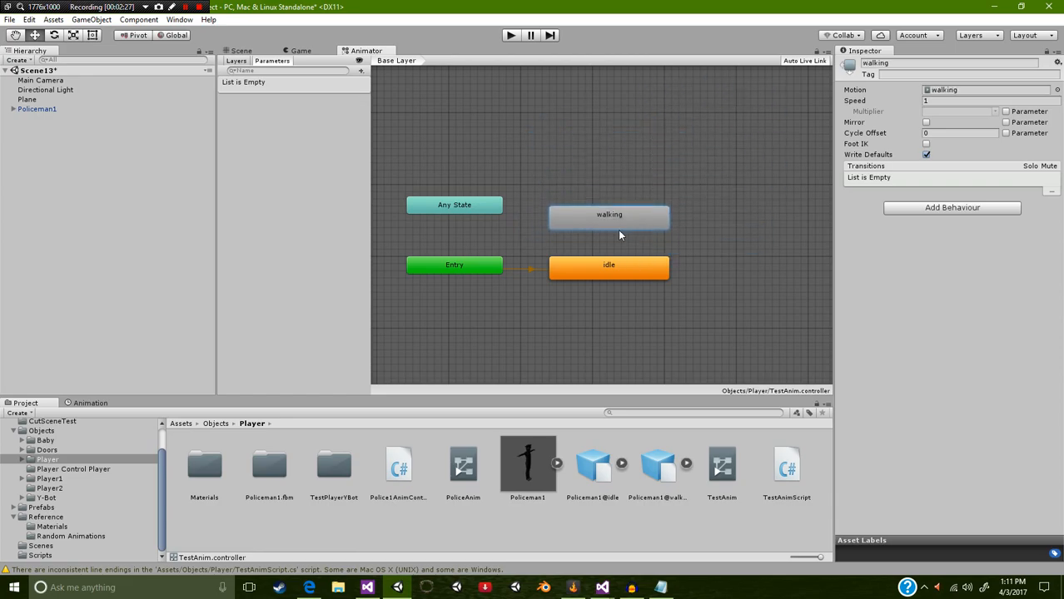
# Step: Examine the Any State, Entry and Exit nodes around the idle and walking states
pyautogui.scroll(-3, 551, 231)
pyautogui.scroll(3, 596, 238)
pyautogui.scroll(-3, 610, 258)
pyautogui.scroll(4, 613, 256)
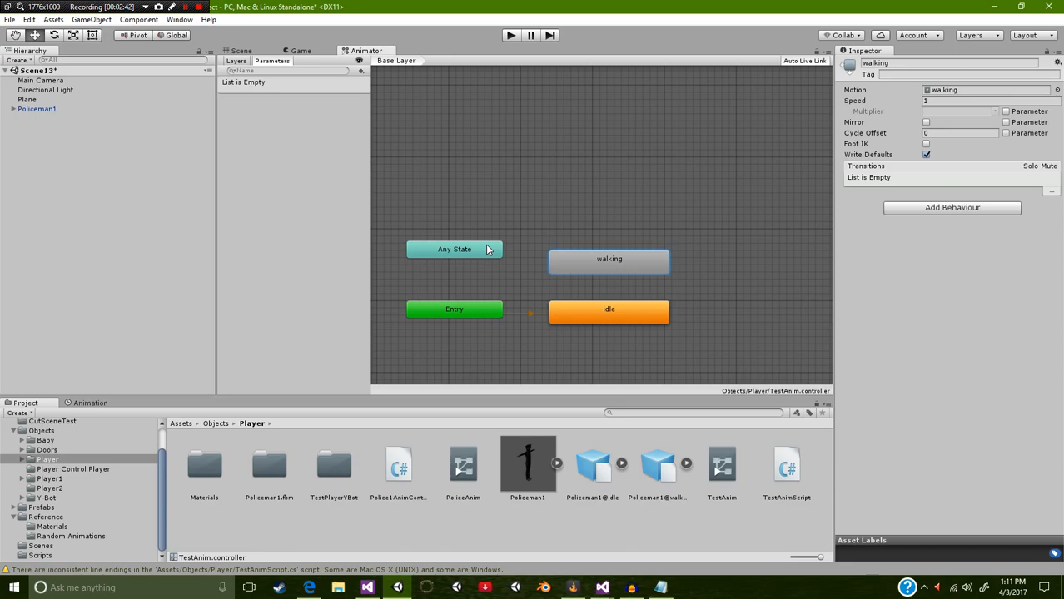
pyautogui.click(448, 321)
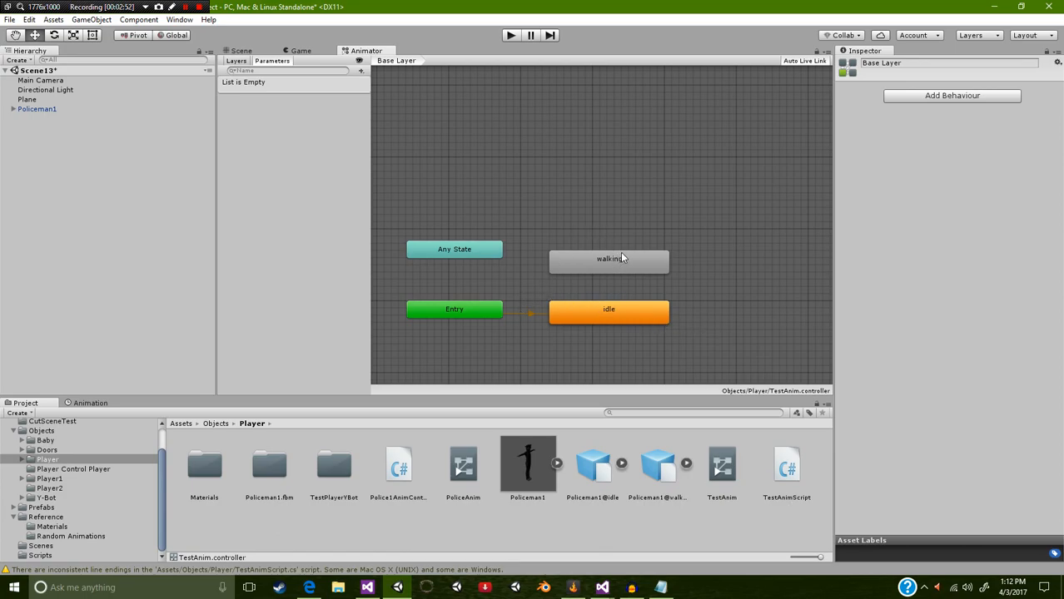
pyautogui.moveTo(781, 275); pyautogui.dragTo(604, 257, button='middle')
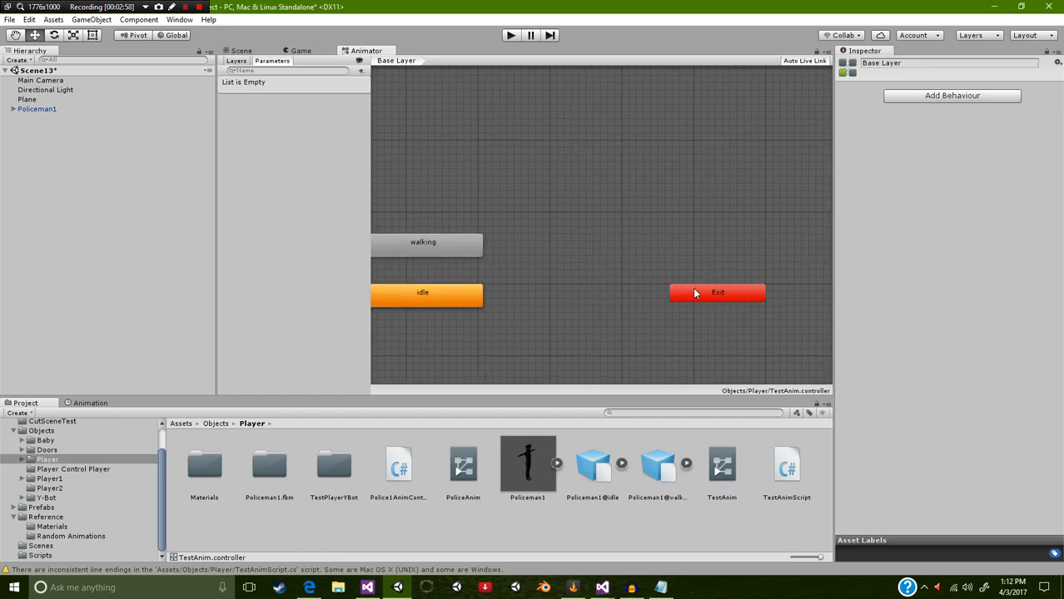
pyautogui.moveTo(601, 298); pyautogui.dragTo(779, 297, button='middle')
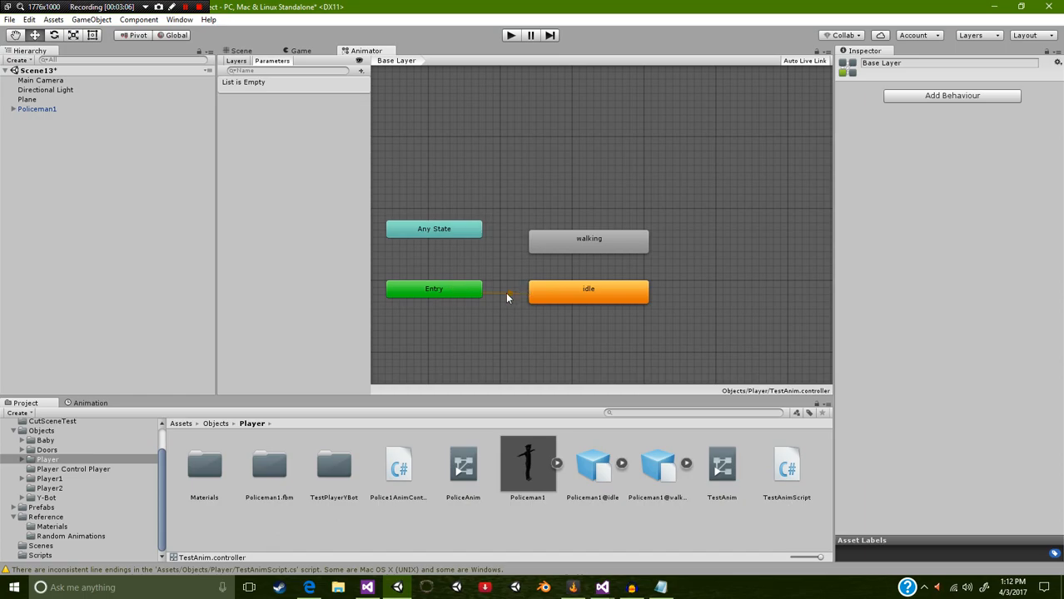
# Step: Create a transition from the idle state to the walking state
pyautogui.rightClick(569, 293)
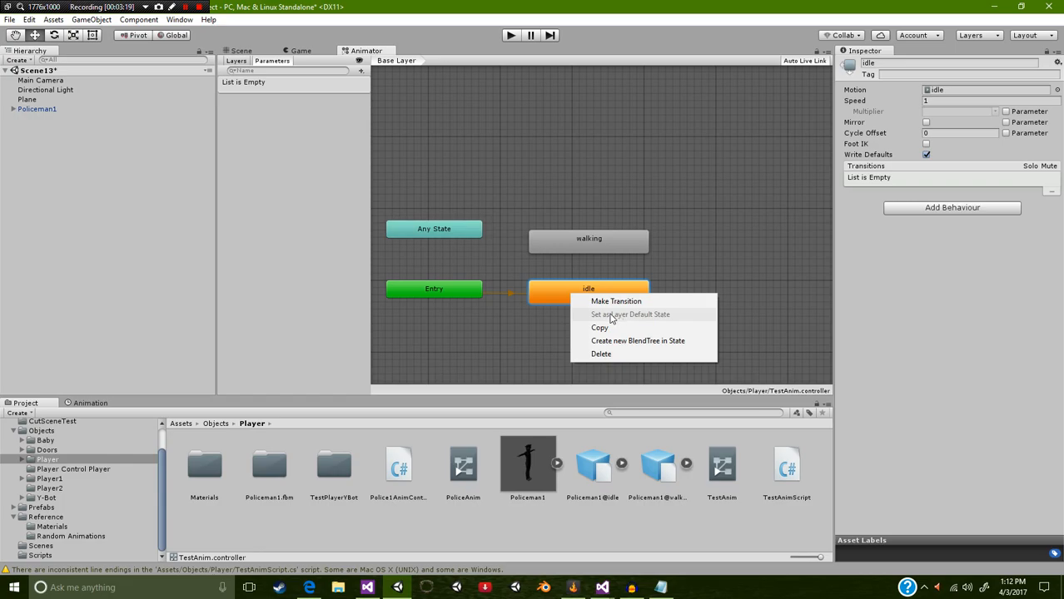
pyautogui.click(548, 299)
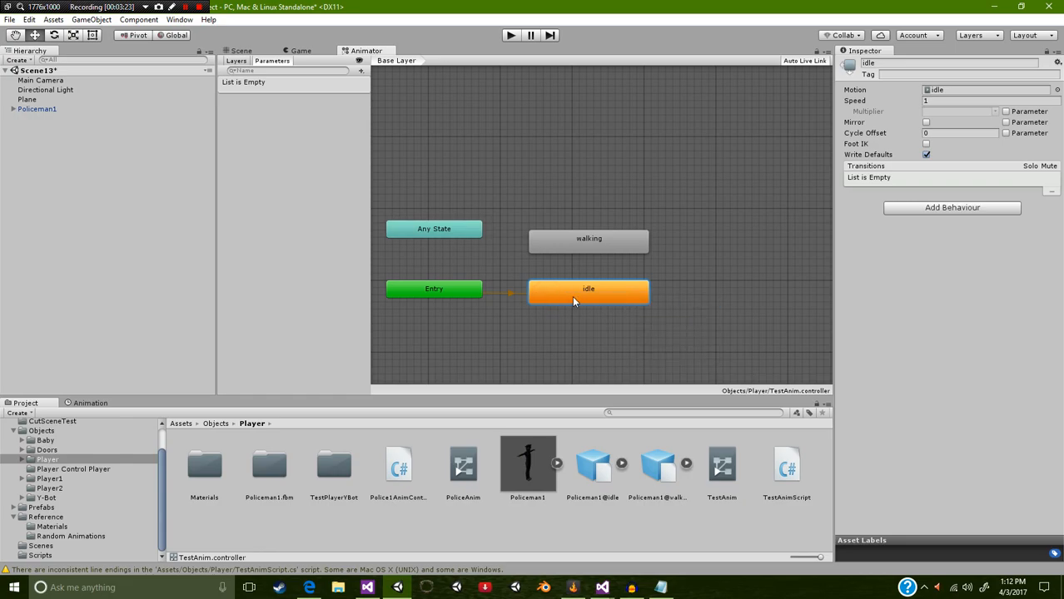
pyautogui.rightClick(625, 296)
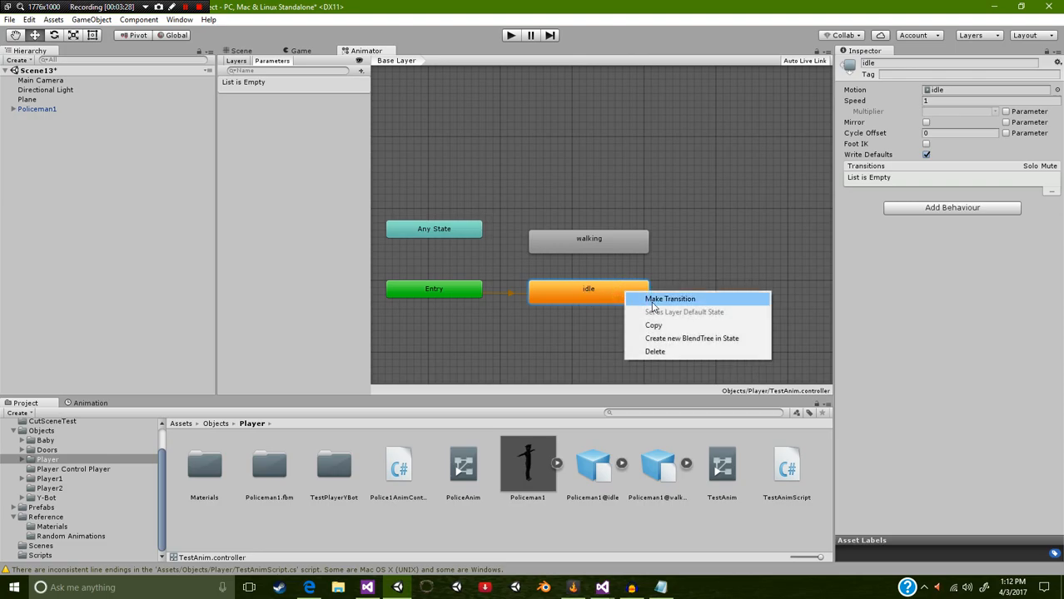
pyautogui.click(651, 303)
pyautogui.click(624, 247)
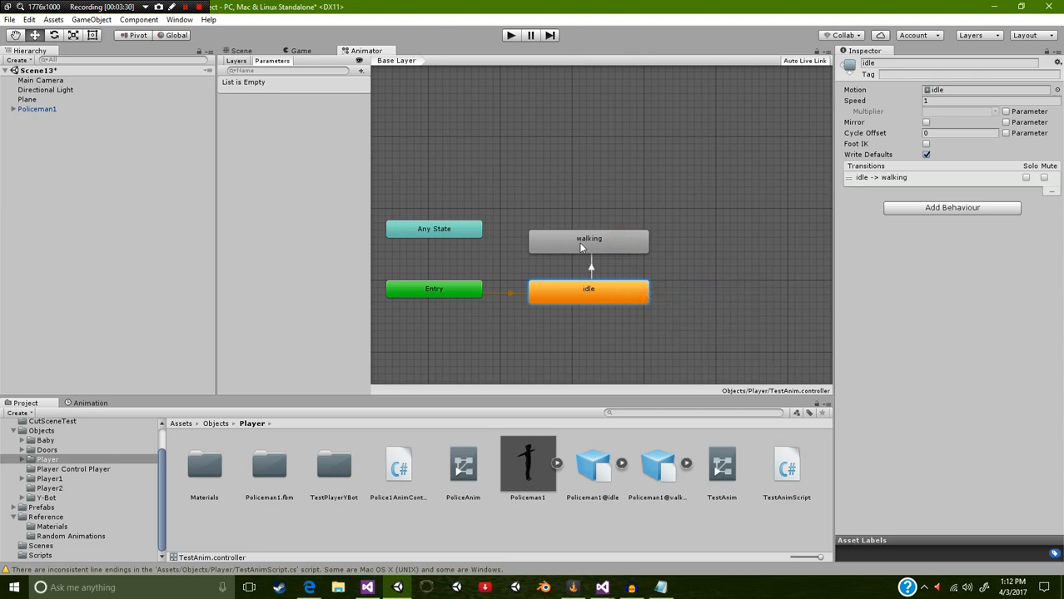
# Step: Add a condition to the idle-to-walking transition and try to specify its parameter
pyautogui.click(592, 267)
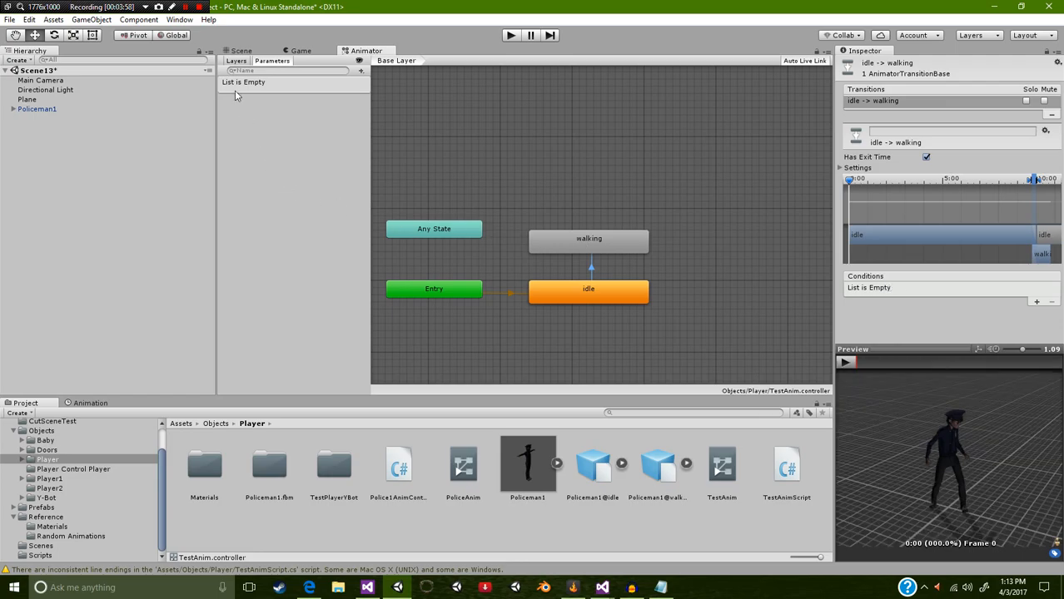
pyautogui.click(1036, 303)
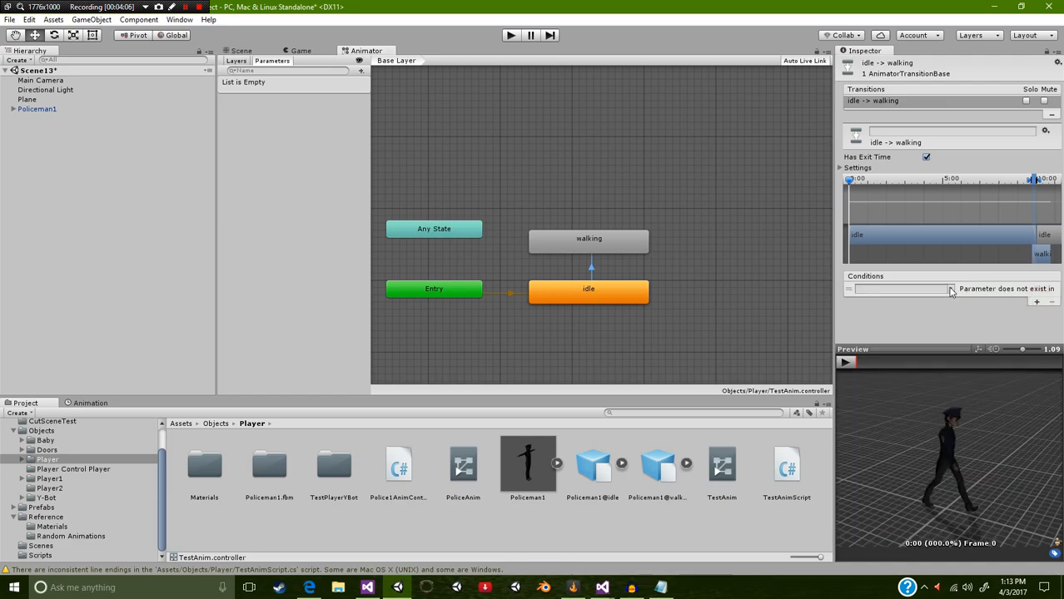
pyautogui.click(950, 290)
pyautogui.click(975, 305)
pyautogui.click(900, 290)
pyautogui.write('4665464')
pyautogui.press('BackSpace')
pyautogui.press('BackSpace')
pyautogui.press('BackSpace')
pyautogui.press('BackSpace')
pyautogui.press('BackSpace')
pyautogui.press('BackSpace')
pyautogui.press('BackSpace')
pyautogui.click(237, 63)
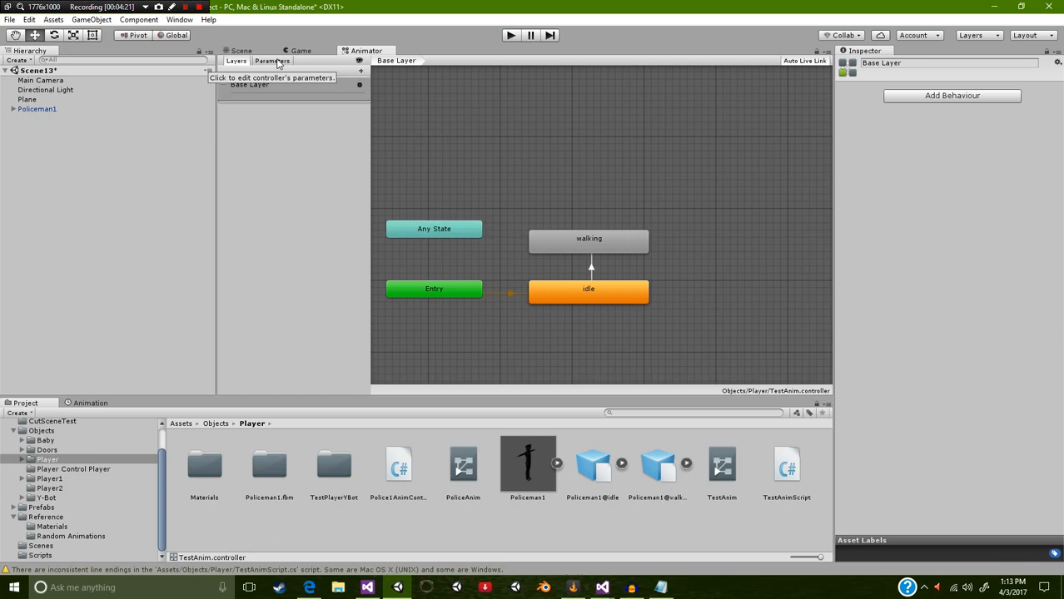
pyautogui.click(275, 61)
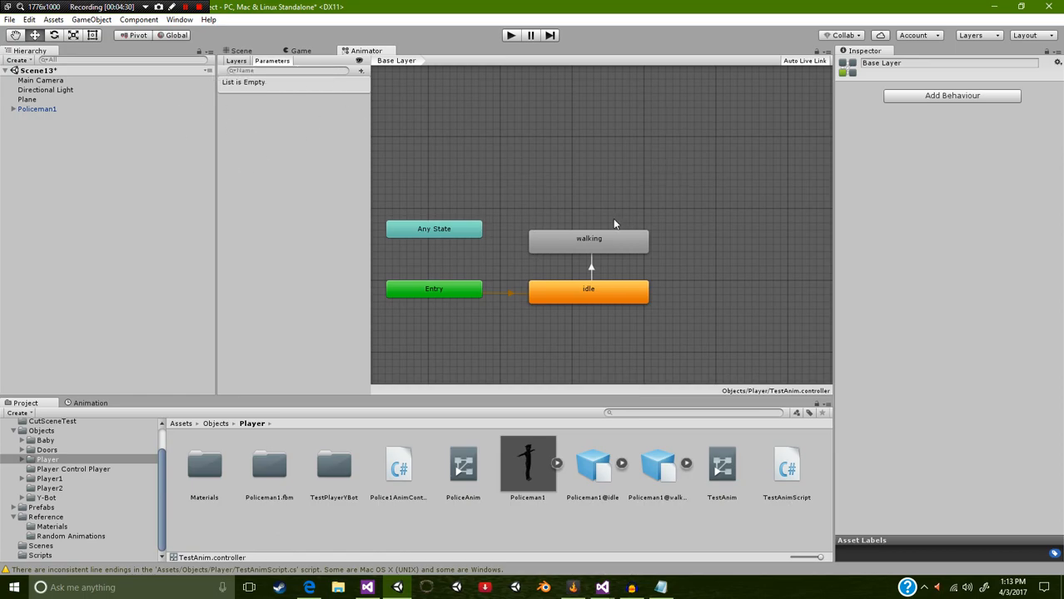
pyautogui.click(360, 71)
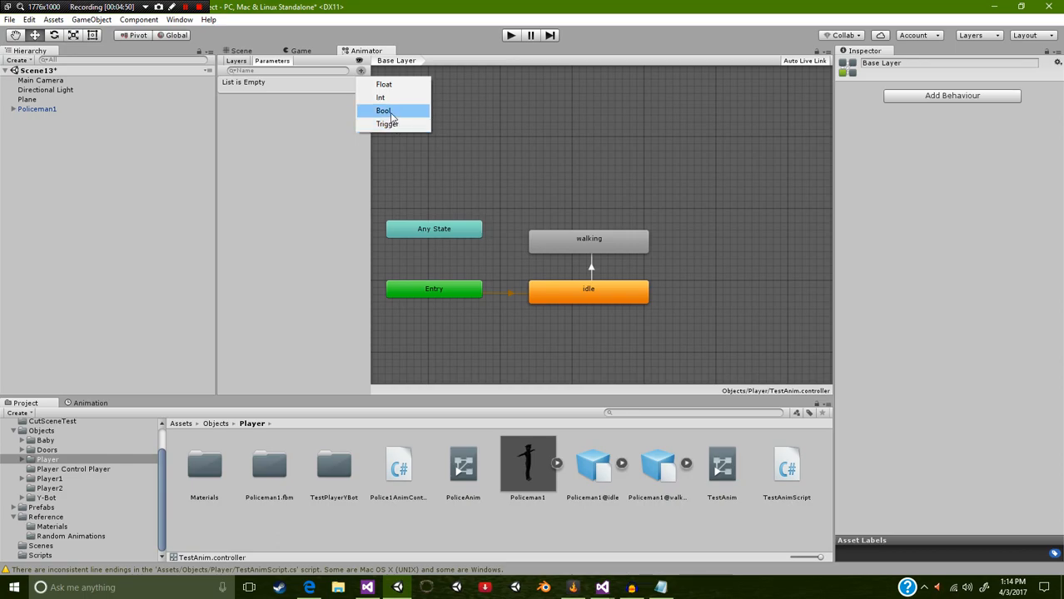
pyautogui.click(387, 111)
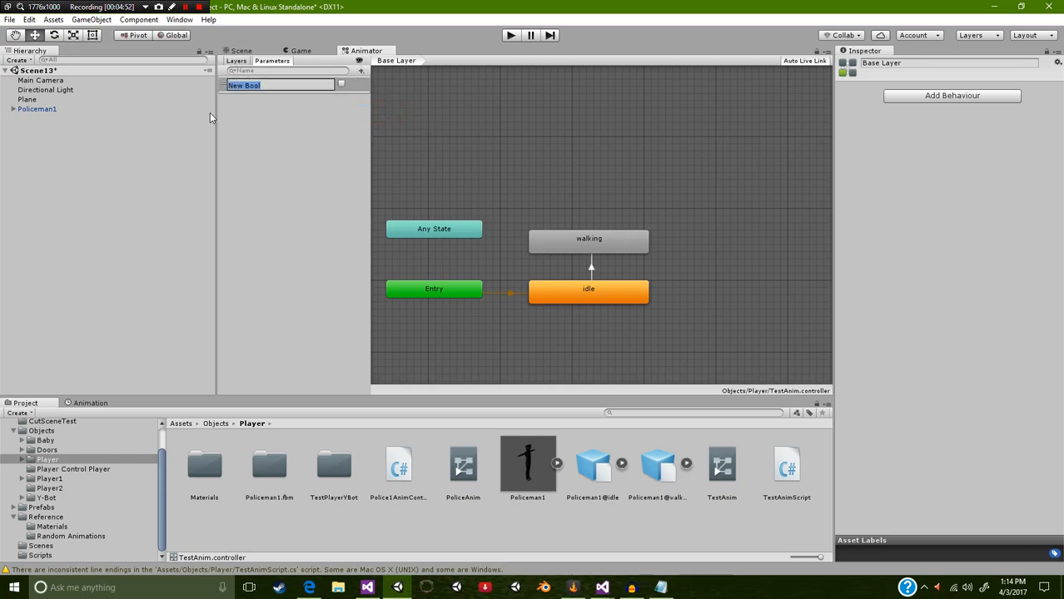
pyautogui.write('isWalking')
pyautogui.press('Return')
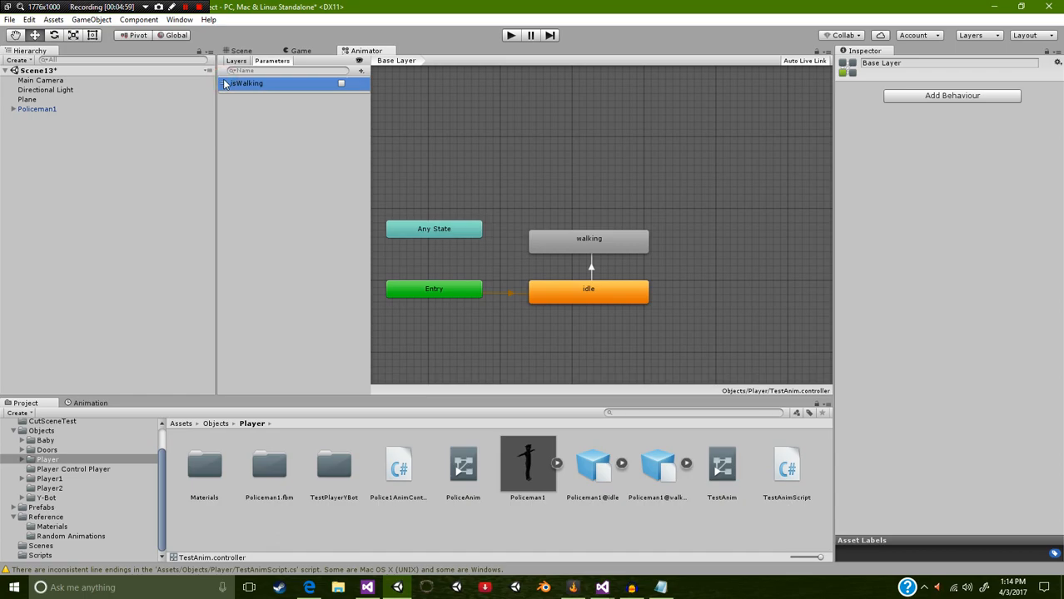
pyautogui.press('Delete')
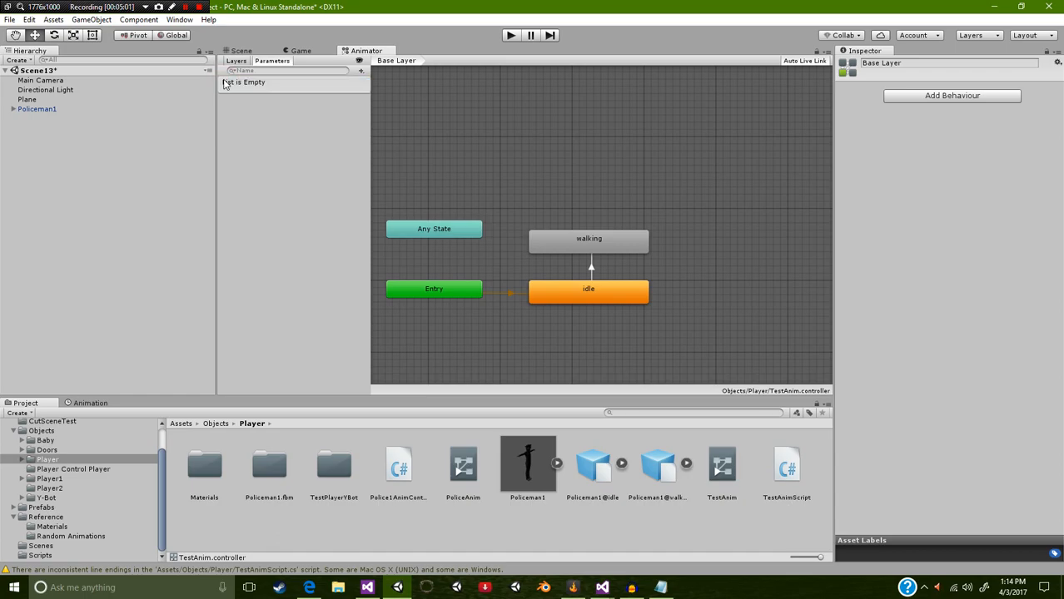
# Step: Add a Bool parameter named isWalking to the animator controller
pyautogui.click(360, 71)
pyautogui.click(383, 111)
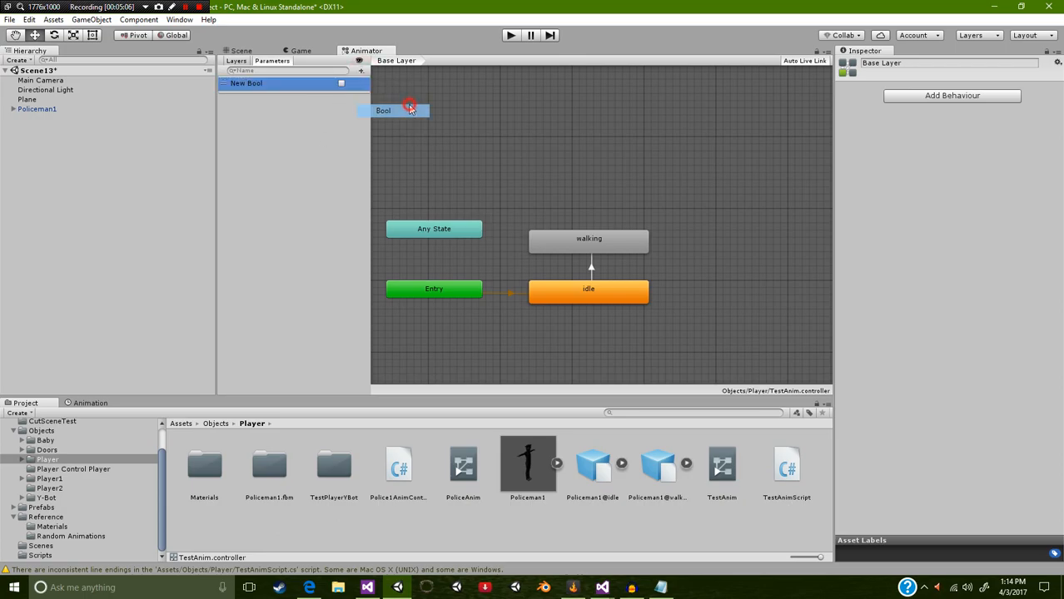
pyautogui.write('iswALKING')
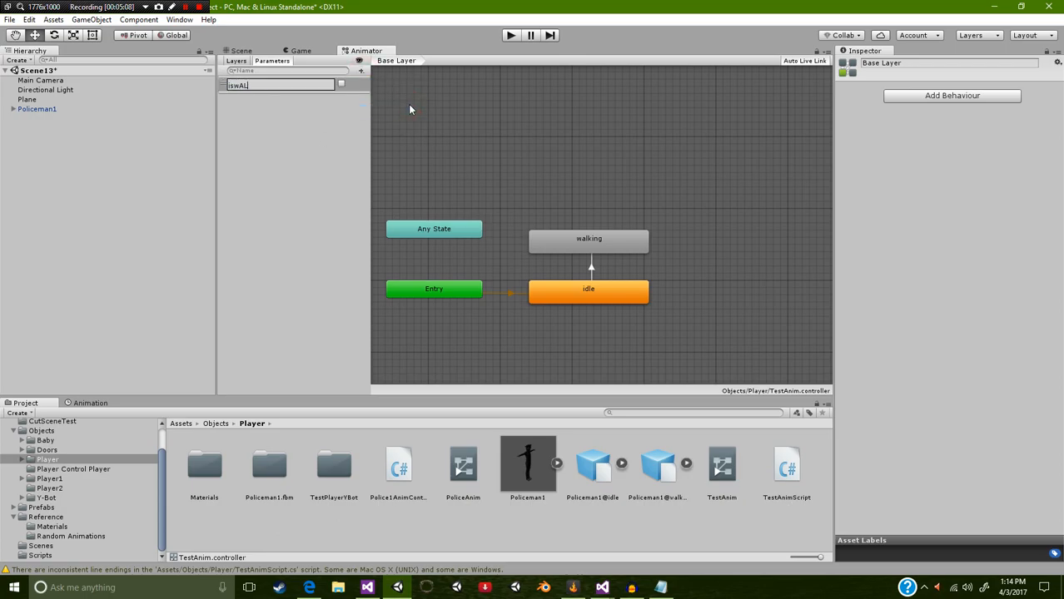
pyautogui.press('Return')
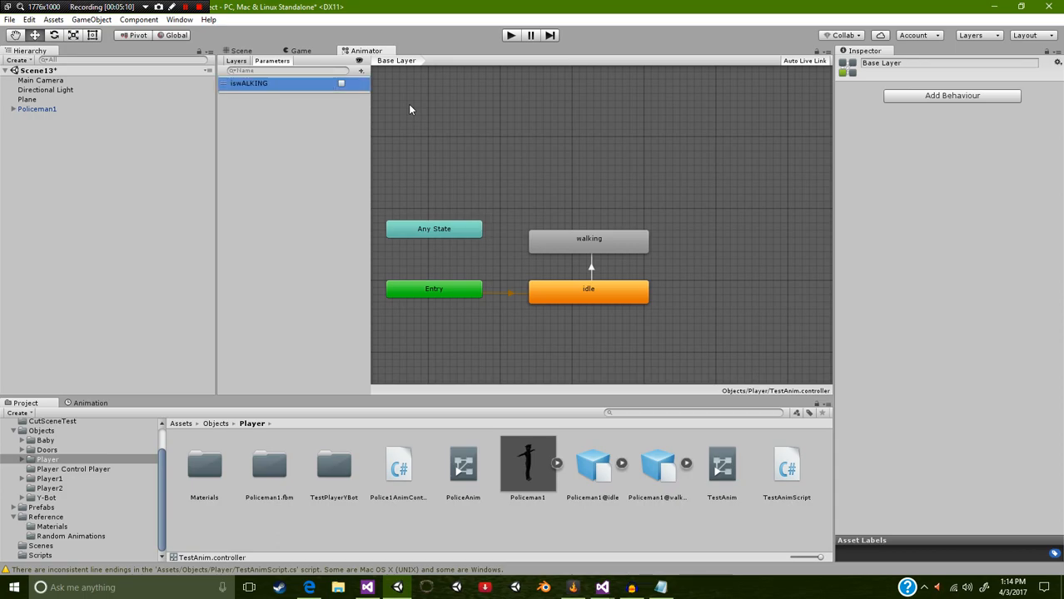
pyautogui.doubleClick(308, 86)
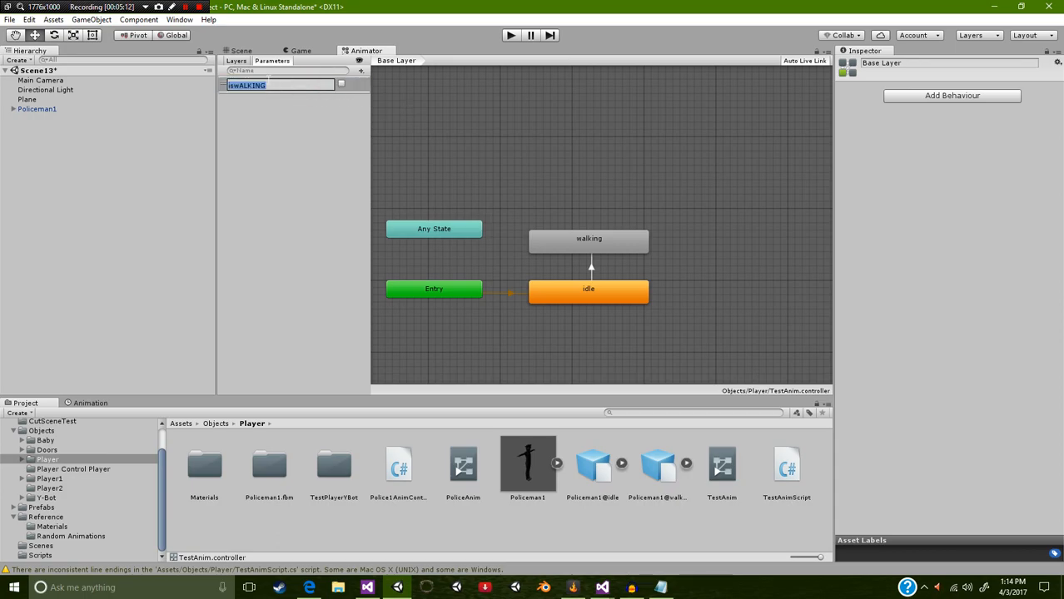
pyautogui.press('BackSpace')
pyautogui.write('isWalking')
pyautogui.press('Return')
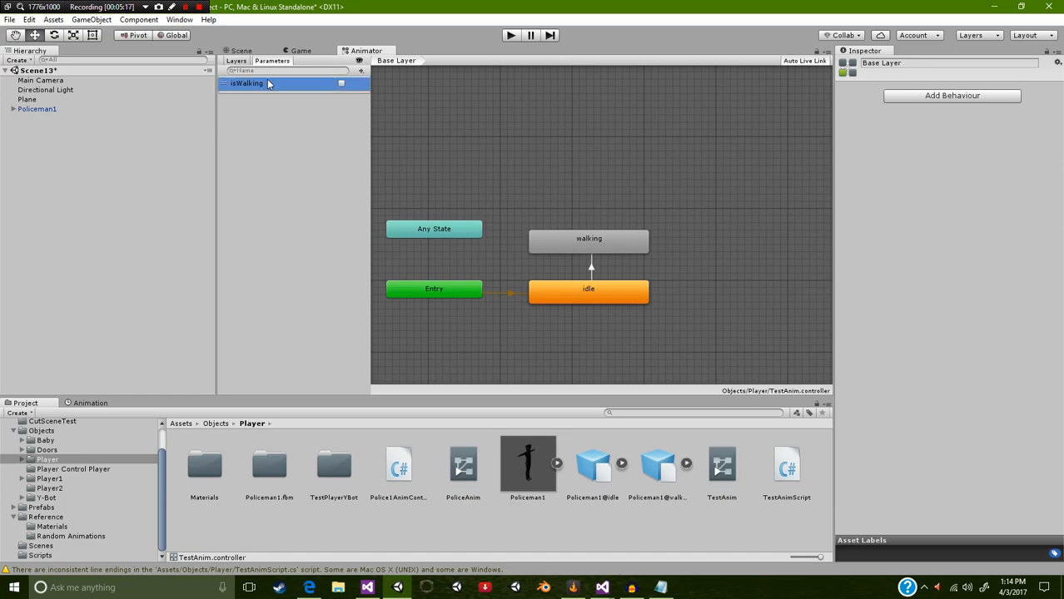
# Step: Add a second Bool parameter named isIdle to the animator controller
pyautogui.click(359, 71)
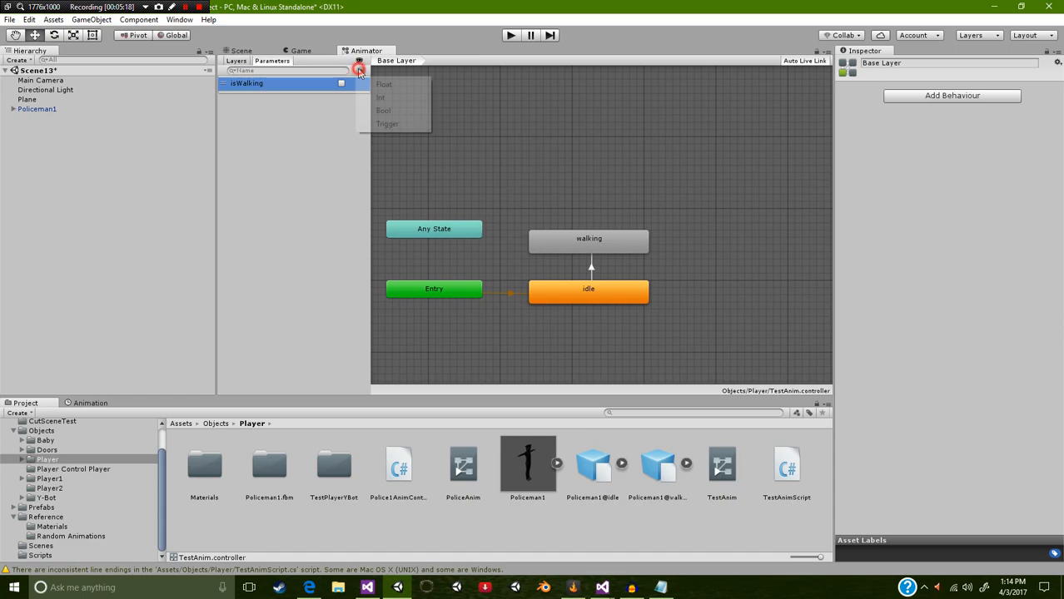
pyautogui.click(383, 110)
pyautogui.write('isIdle')
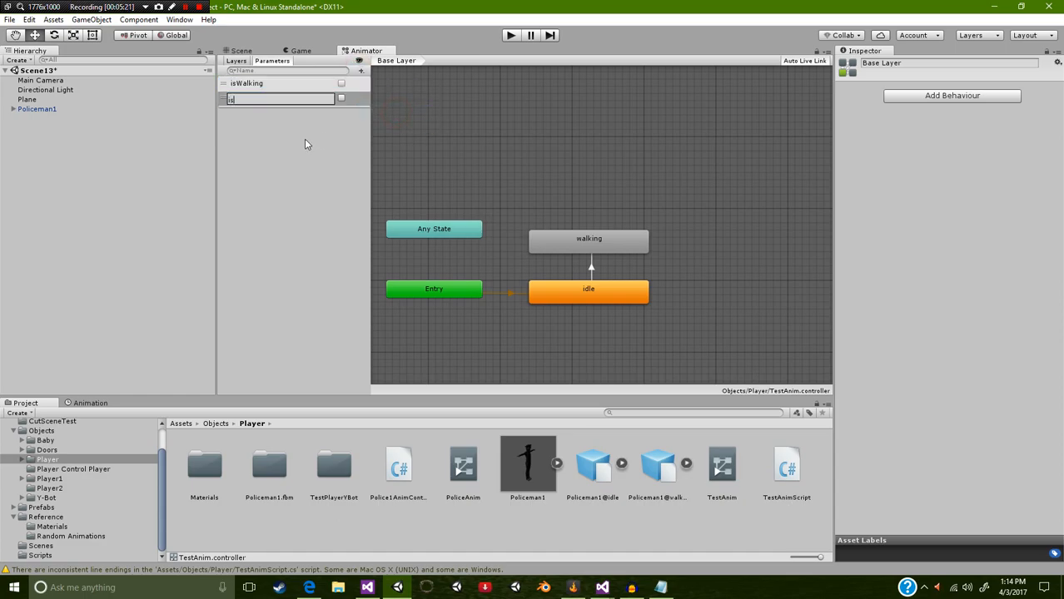
pyautogui.press('Return')
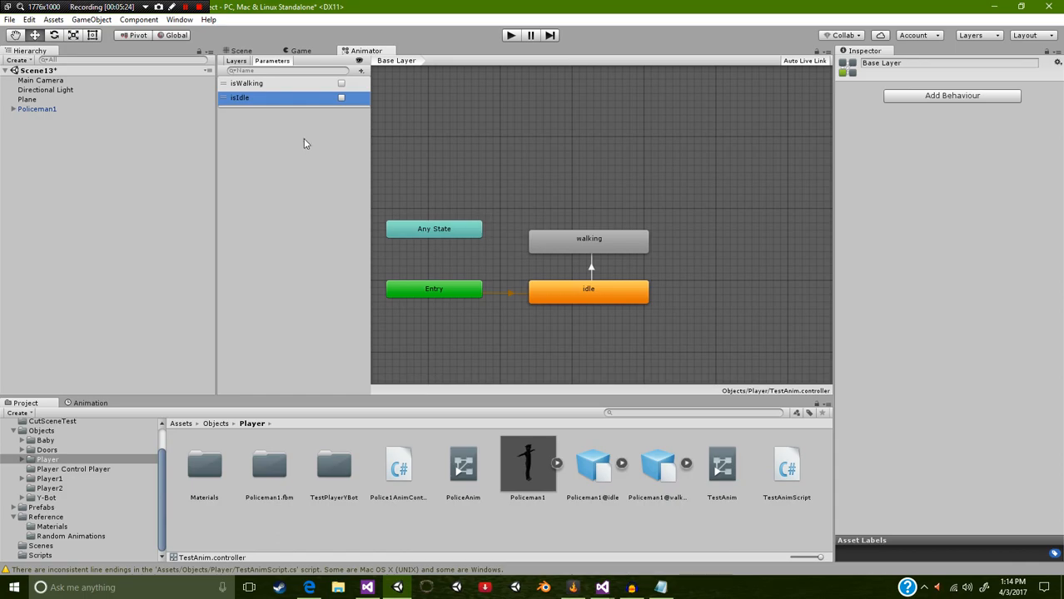
# Step: Set the idle-to-walking transition's single condition to isWalking true and disable its Has Exit Time option
pyautogui.click(590, 267)
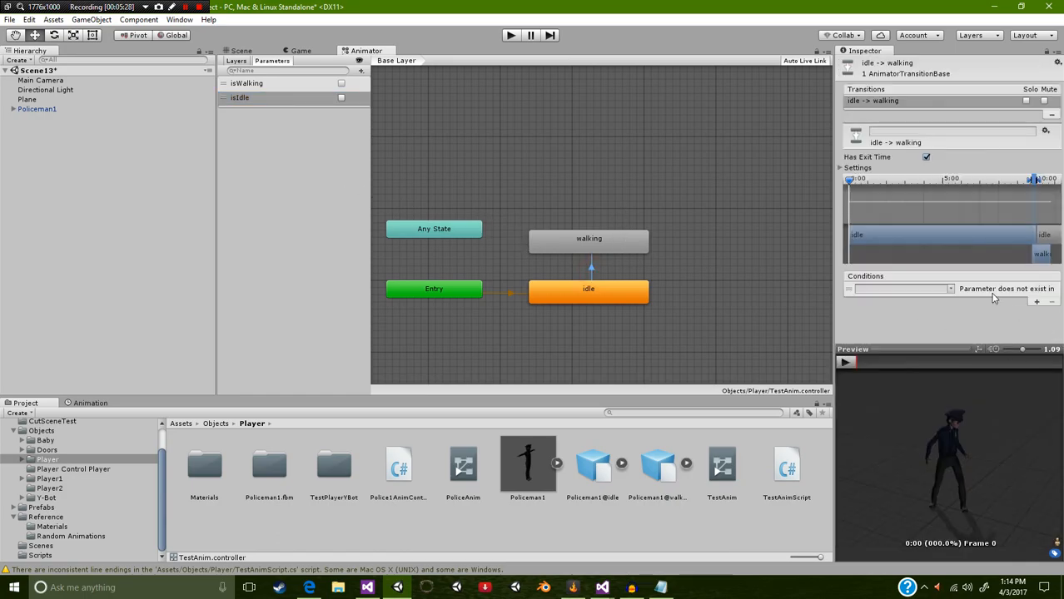
pyautogui.click(1036, 302)
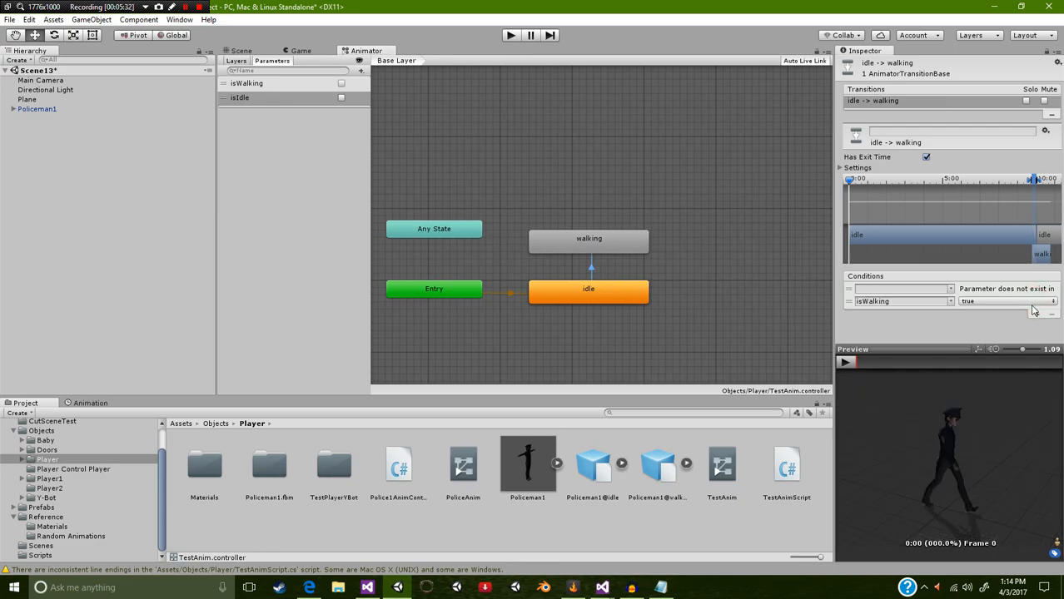
pyautogui.click(848, 301)
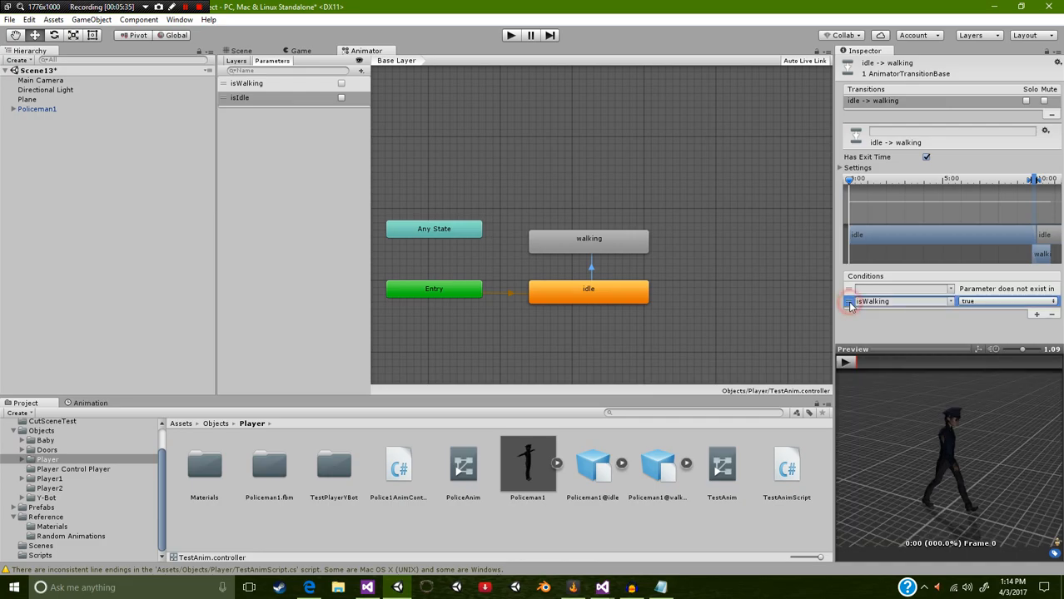
pyautogui.click(1051, 315)
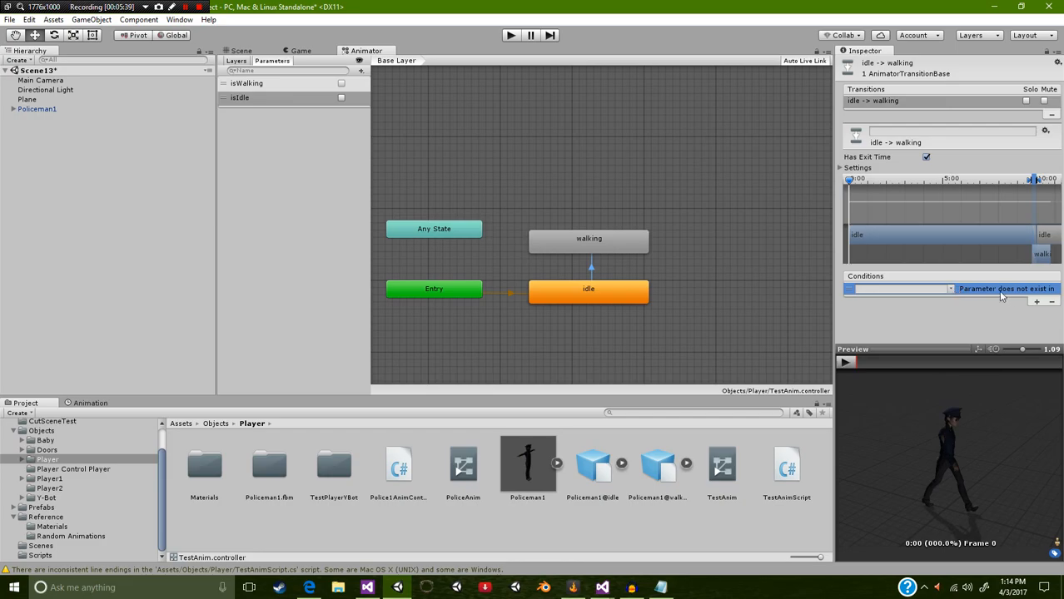
pyautogui.click(950, 289)
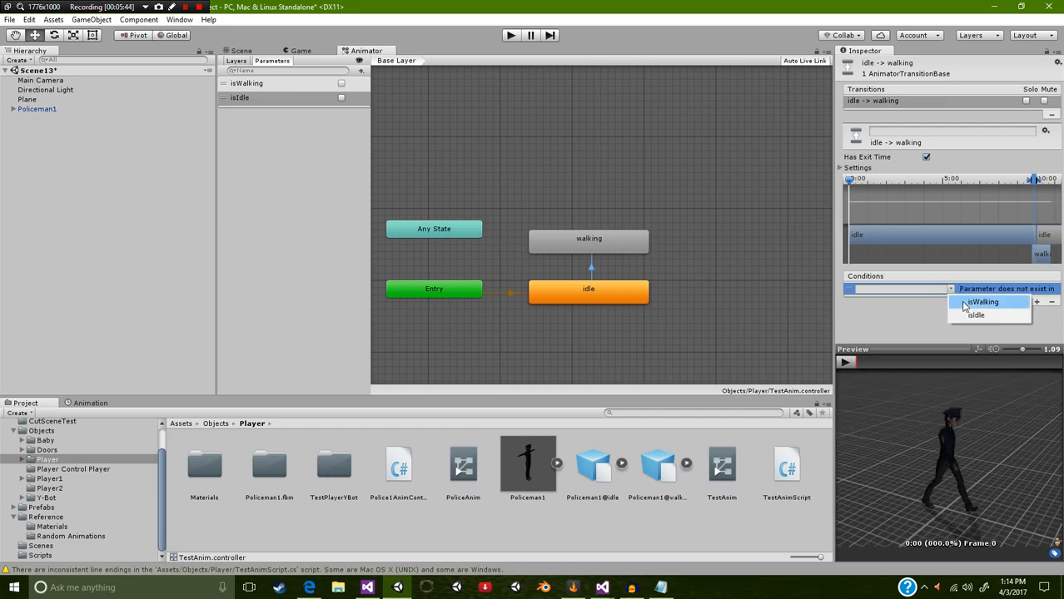
pyautogui.click(966, 303)
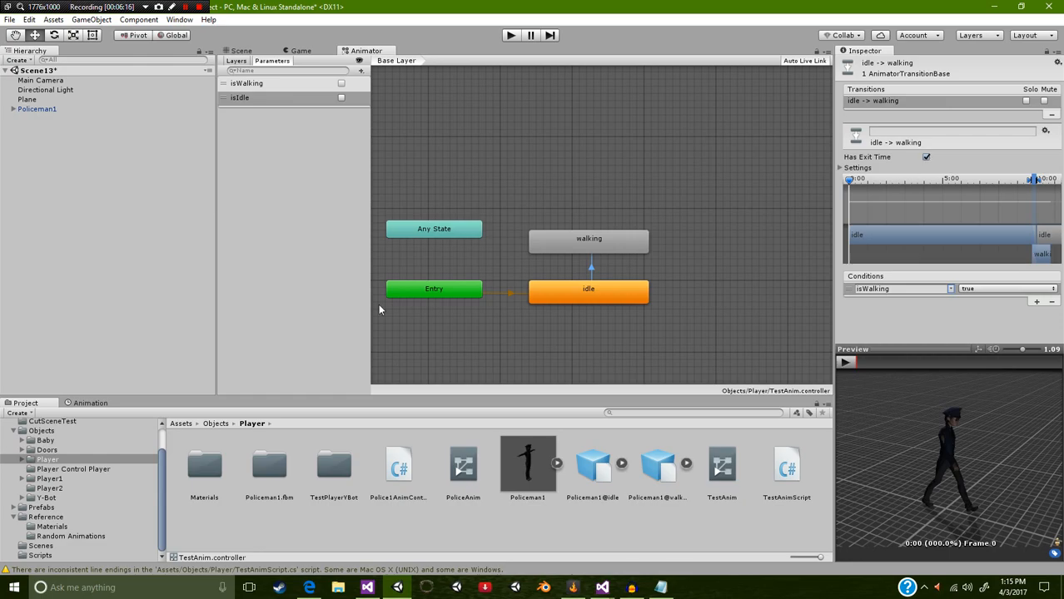
pyautogui.click(927, 157)
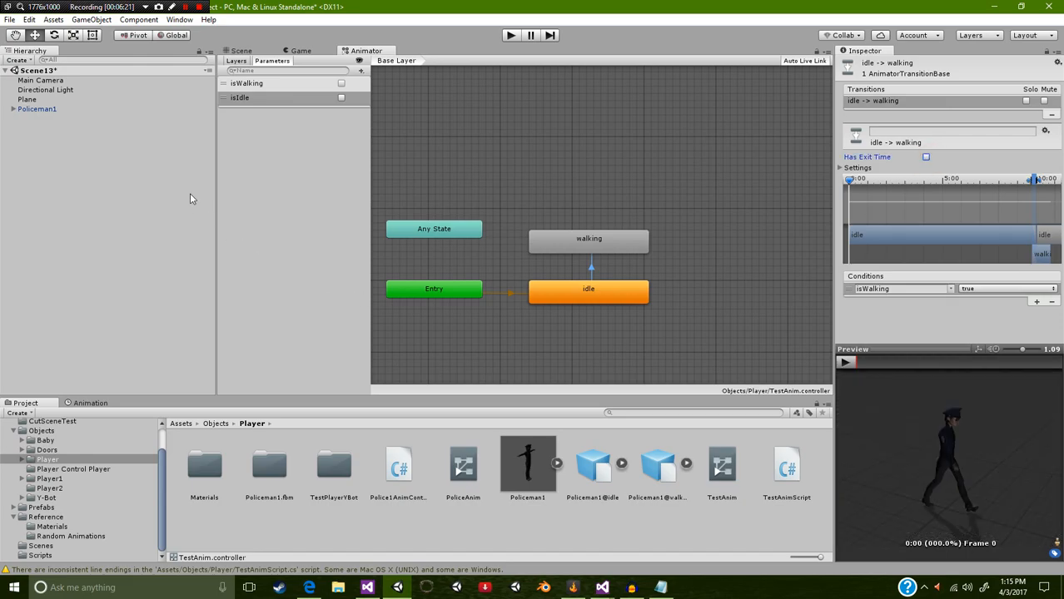
# Step: Create a transition from the walking state back to the idle state
pyautogui.rightClick(576, 245)
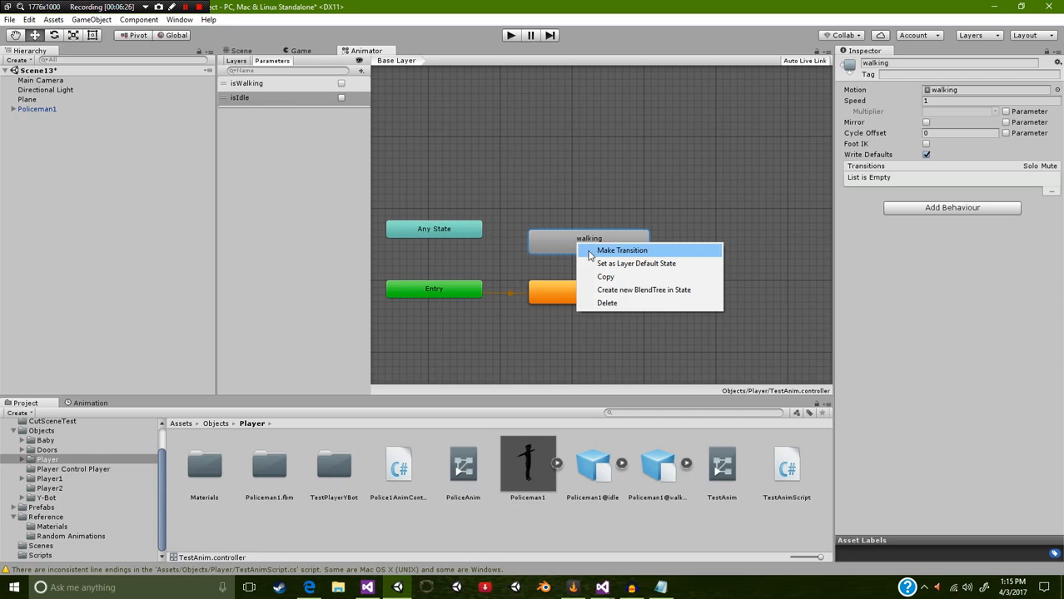
pyautogui.rightClick(560, 246)
pyautogui.click(601, 254)
pyautogui.click(585, 293)
# Step: Disable Has Exit Time on the walking-to-idle transition and add the condition isIdle true
pyautogui.click(588, 265)
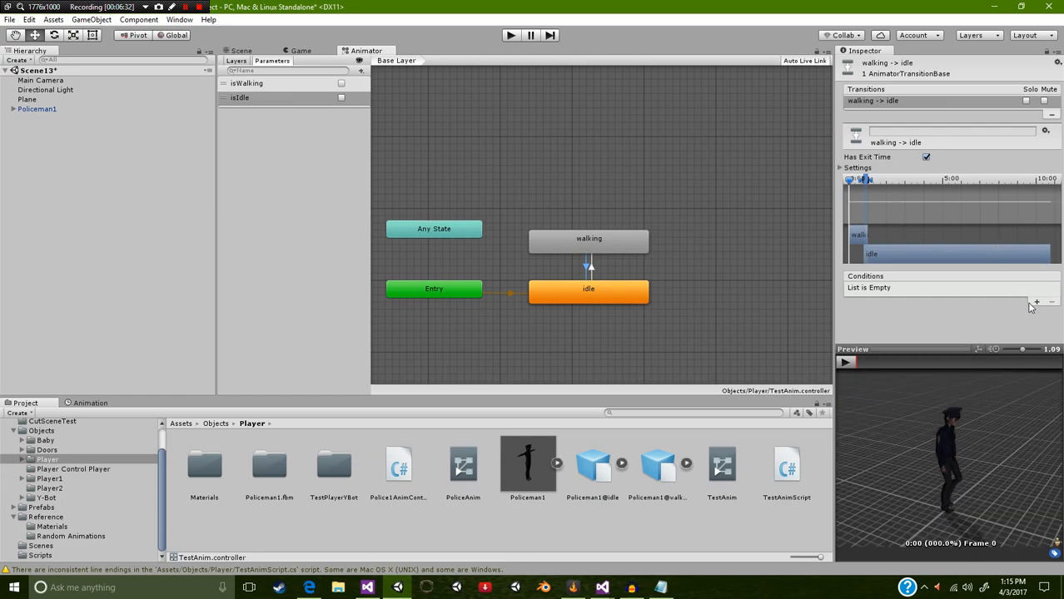
pyautogui.click(926, 158)
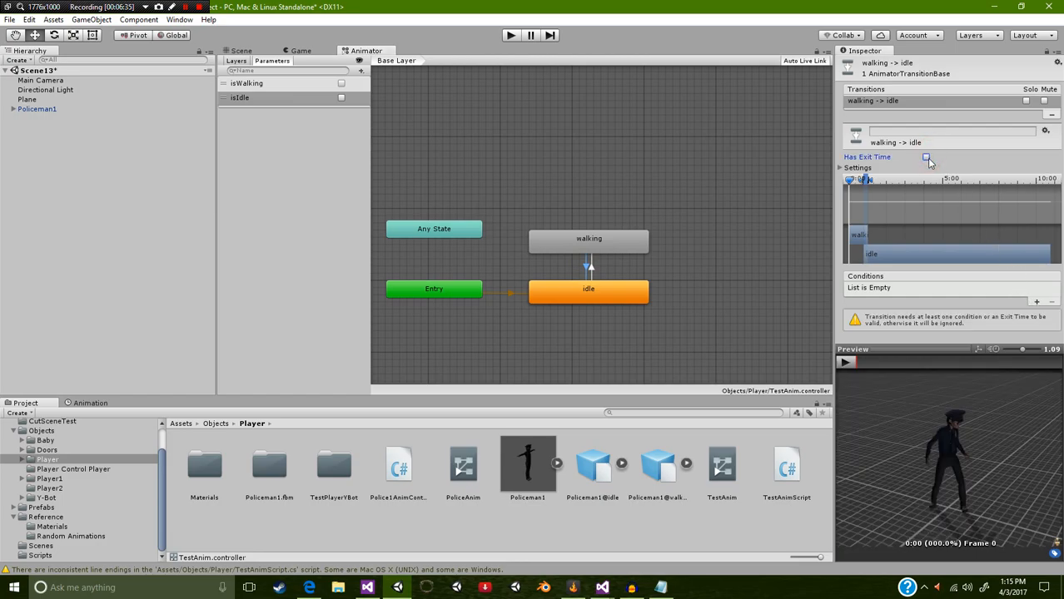
pyautogui.click(1036, 303)
pyautogui.click(948, 290)
pyautogui.click(958, 316)
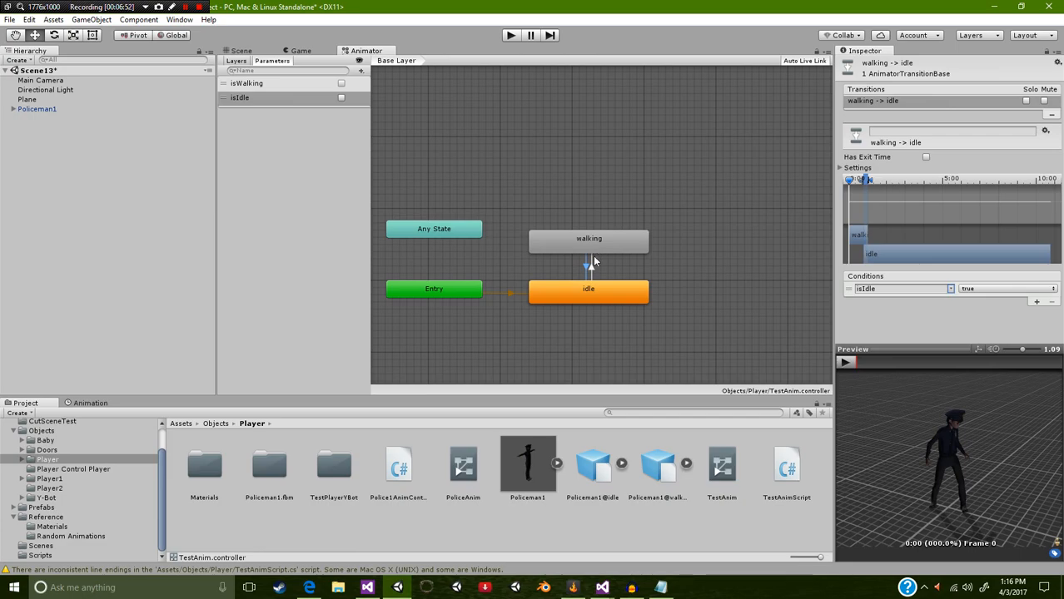
# Step: Save the scene and attach the TestAnimScript script to the Policeman1 object
pyautogui.hotkey('ctrl', 's')
pyautogui.click(25, 108)
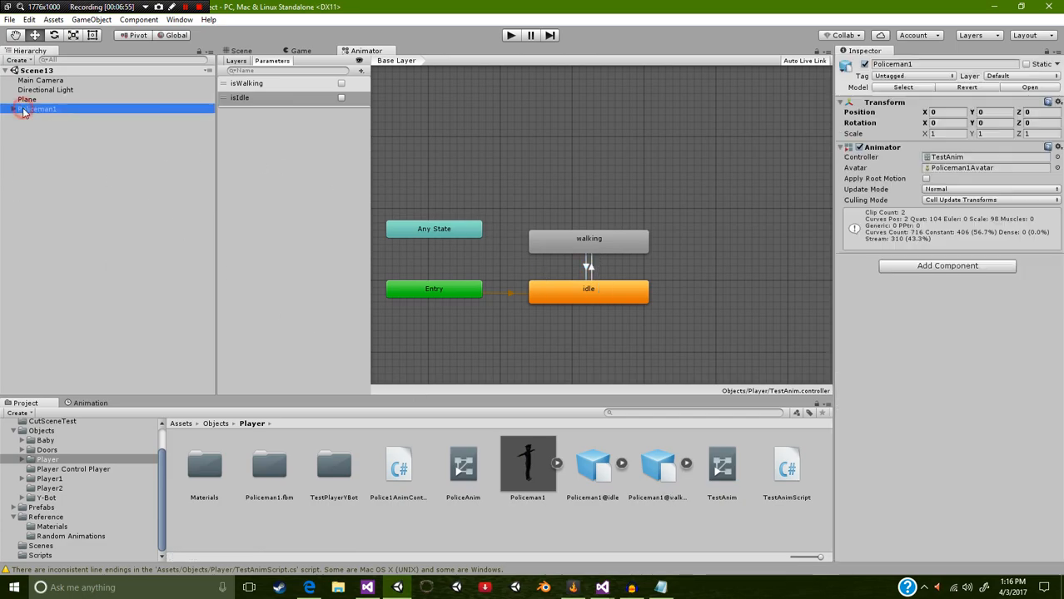
pyautogui.click(790, 471)
pyautogui.moveTo(790, 471); pyautogui.dragTo(920, 338)
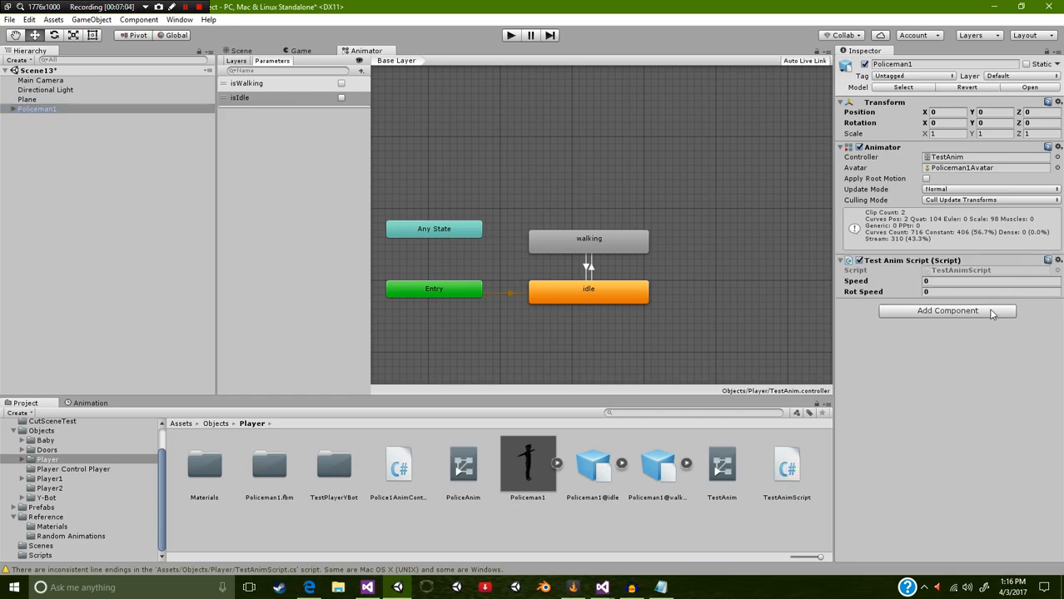
# Step: Set the Test Anim Script's Speed to 0.02 and Rot Speed to 3 on Policeman1
pyautogui.click(937, 281)
pyautogui.write('.02')
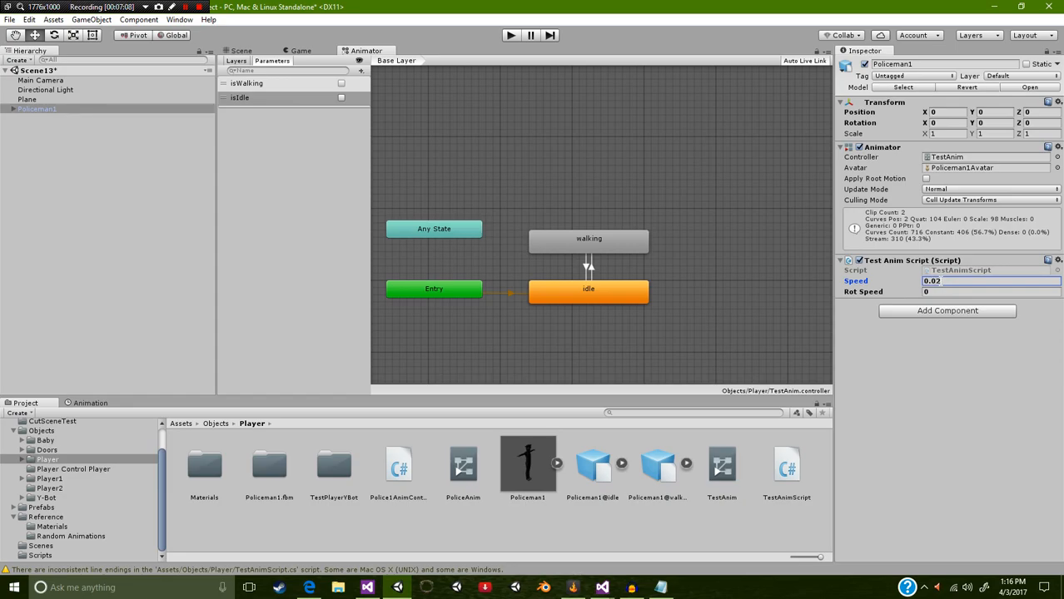
pyautogui.click(936, 291)
pyautogui.write('3')
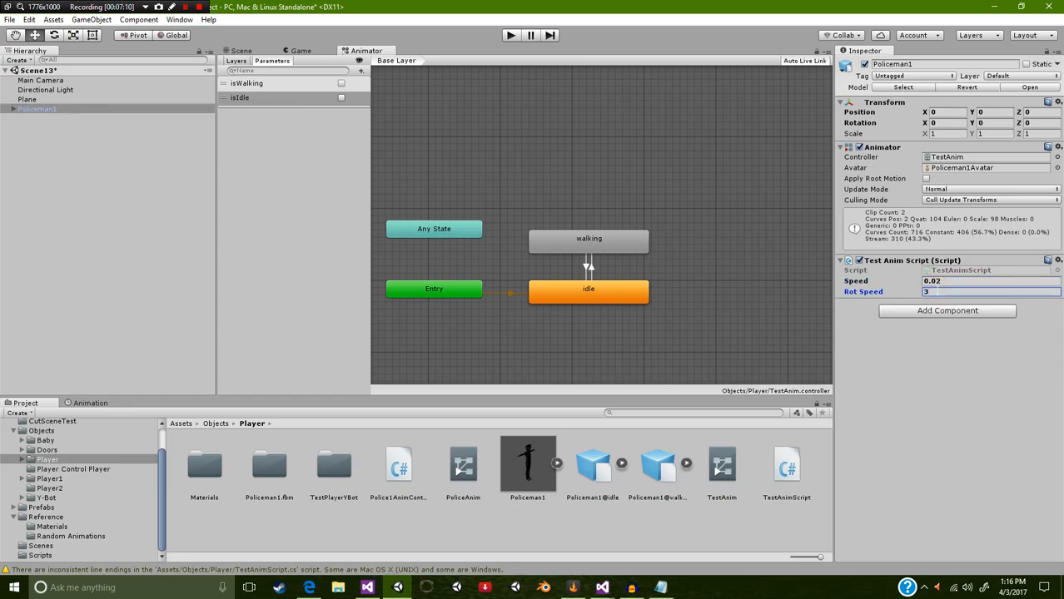
# Step: Switch to TestAnimScript.cs in Visual Studio and insert two blank lines below the rotSpeed declaration
pyautogui.moveTo(602, 588)
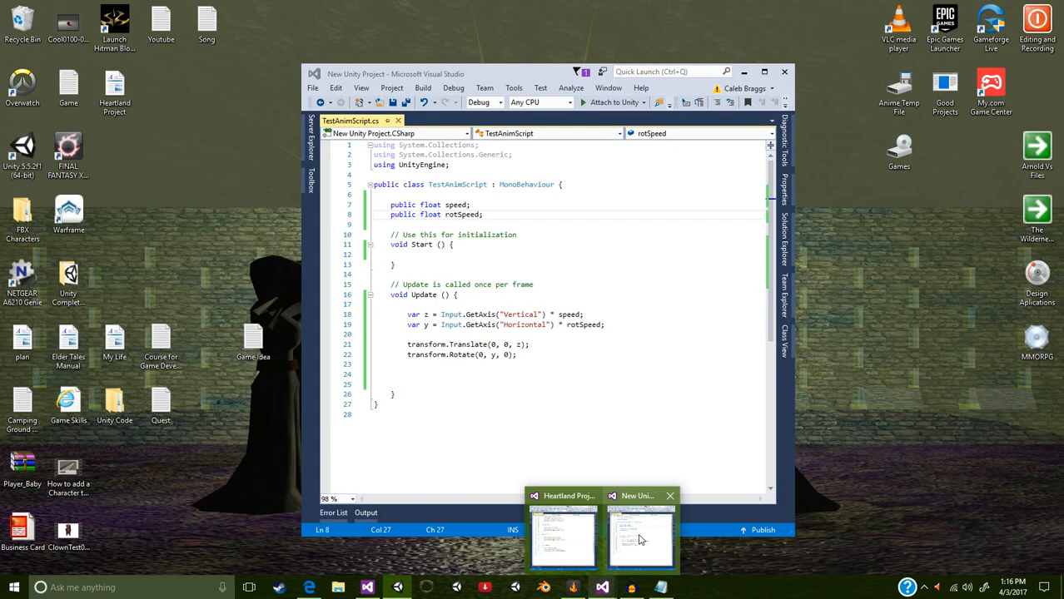
pyautogui.click(639, 537)
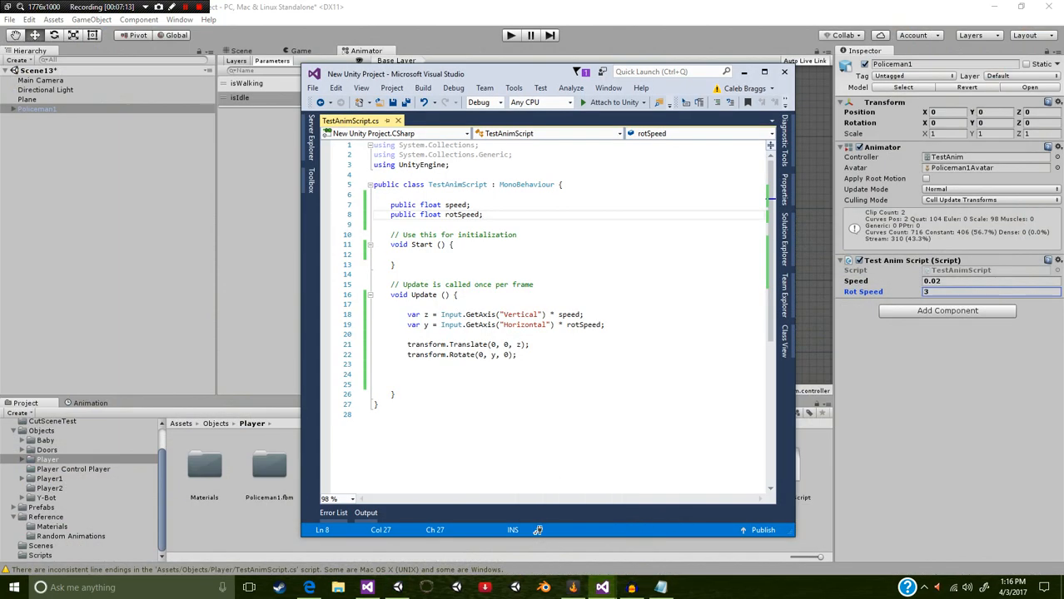
pyautogui.moveTo(518, 355); pyautogui.dragTo(395, 314)
pyautogui.click(505, 207)
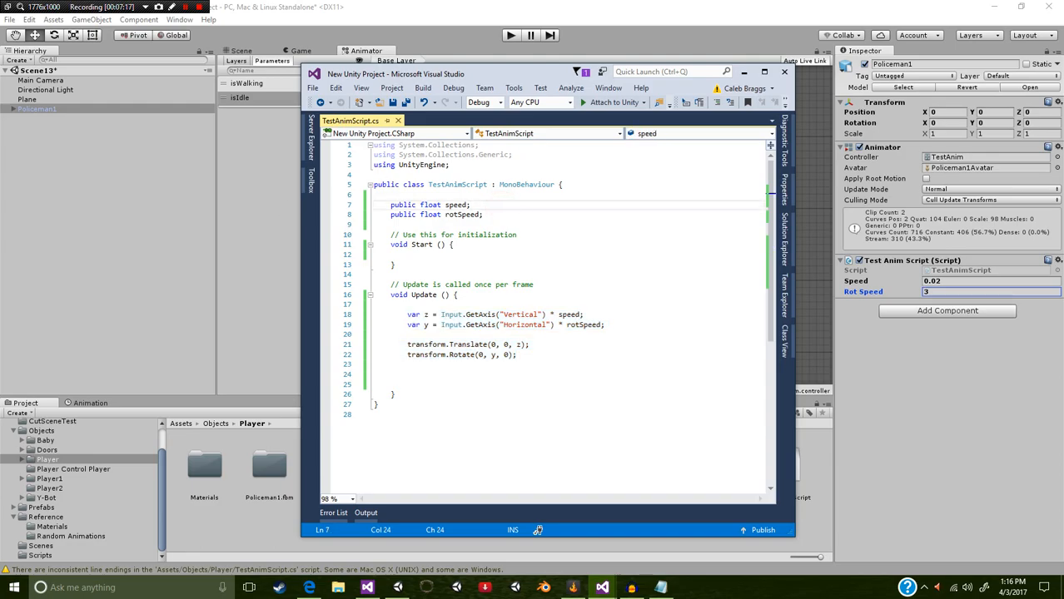
pyautogui.click(514, 214)
pyautogui.press('Return')
pyautogui.press('Return')
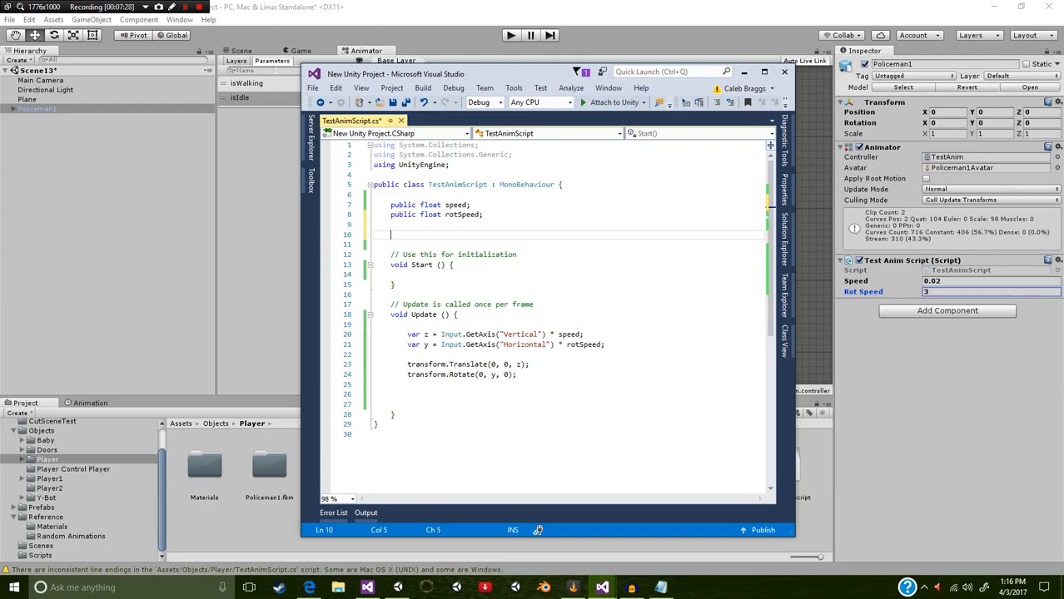
# Step: Switch back to Unity, show the Game view and select Policeman1 to examine its components
pyautogui.click(296, 51)
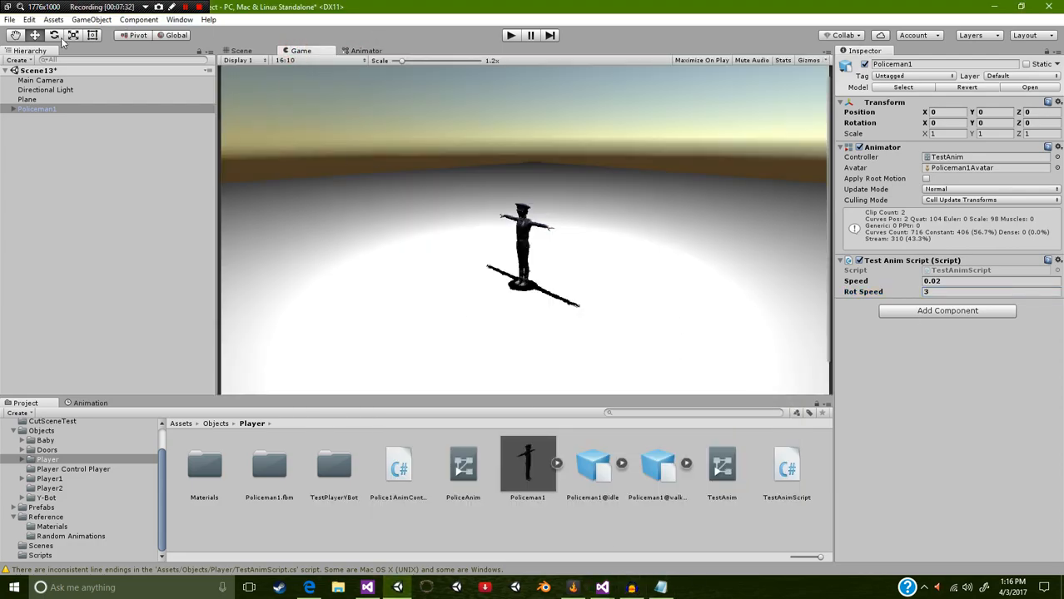
pyautogui.click(28, 111)
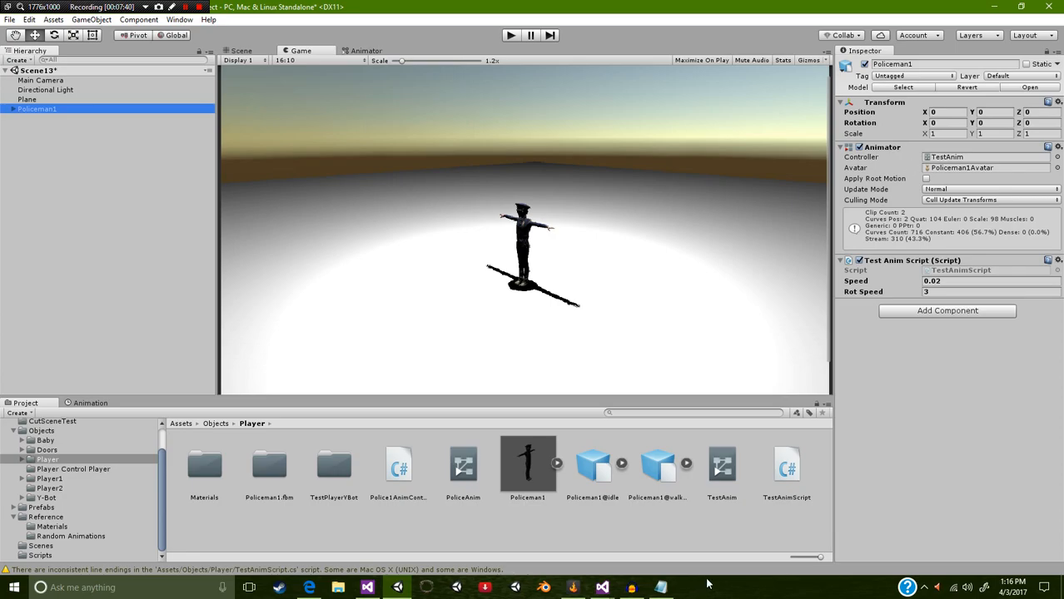
# Step: Switch to TestAnimScript.cs in Visual Studio and declare static Animator anim; below the rotSpeed declaration
pyautogui.moveTo(604, 589)
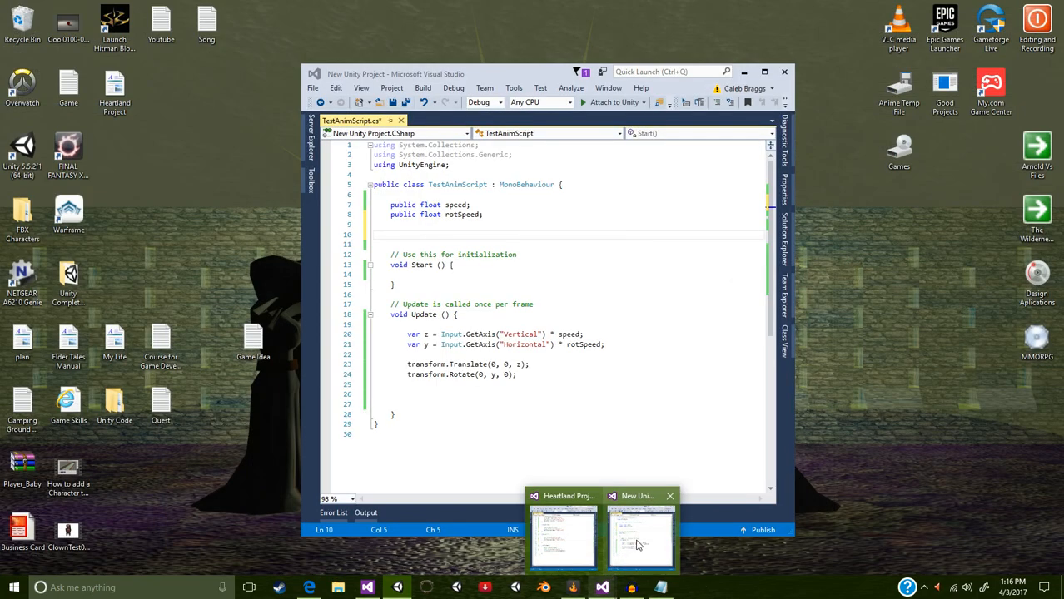
pyautogui.click(641, 537)
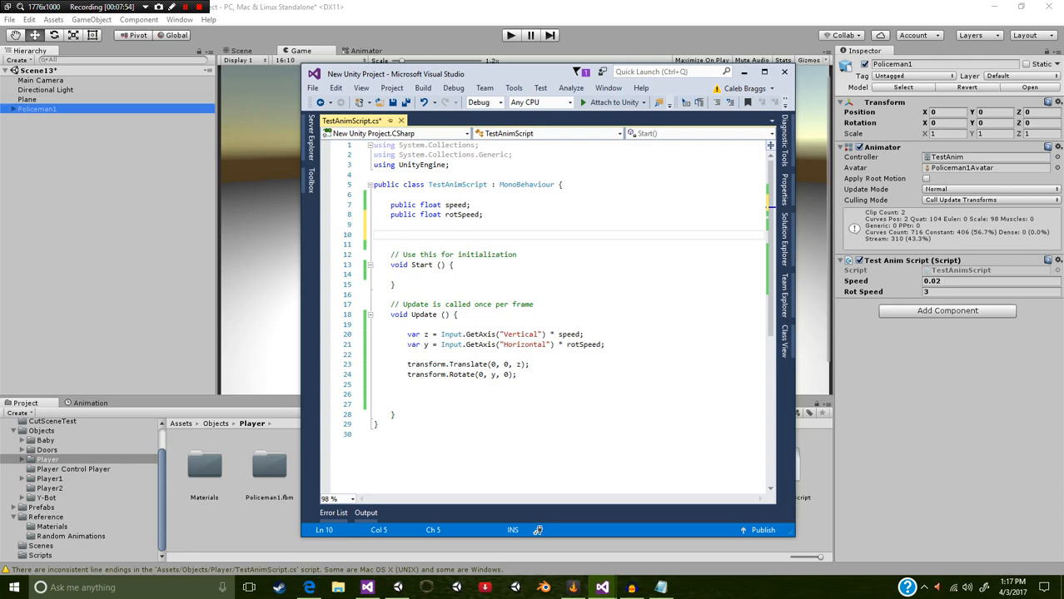
pyautogui.write('static Animator')
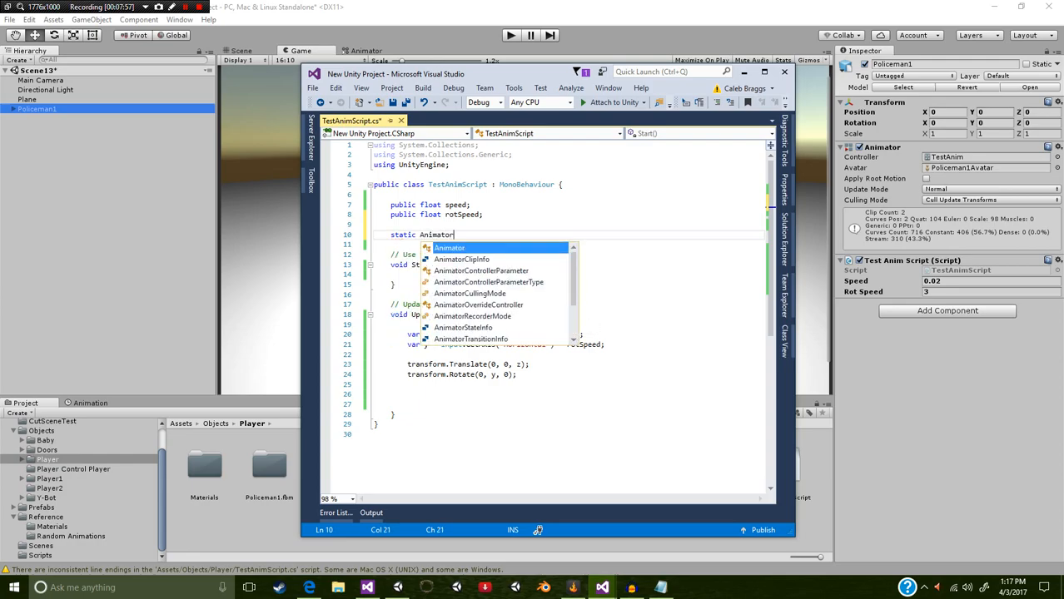
pyautogui.write(' anim;')
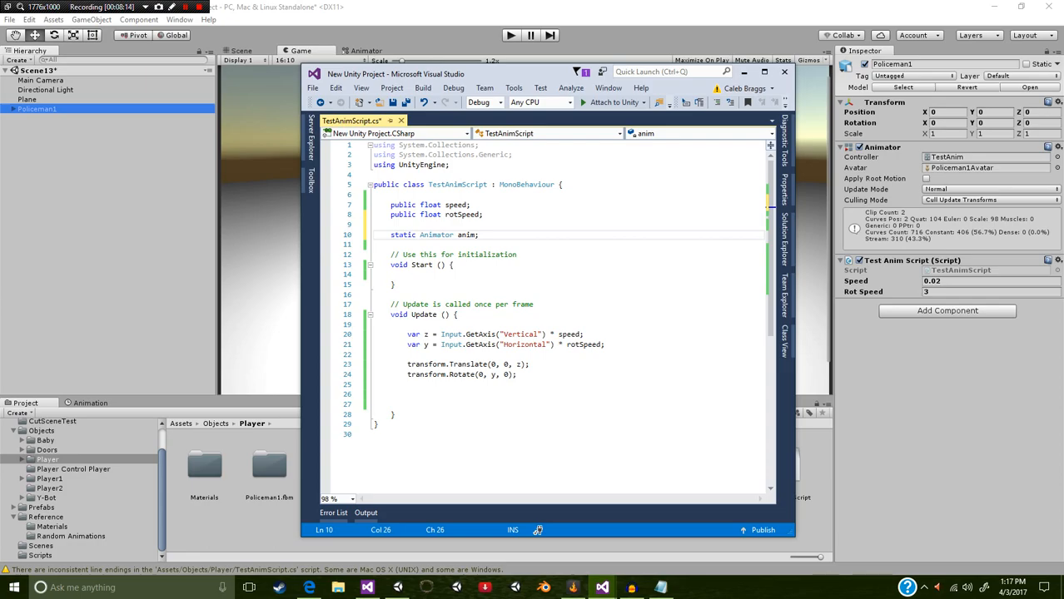
# Step: Remove the static modifier from the Animator anim declaration and save the script
pyautogui.press('Home')
pyautogui.hotkey('ctrl', 'shift', 'Right')
pyautogui.press('Delete')
pyautogui.hotkey('ctrl', 's')
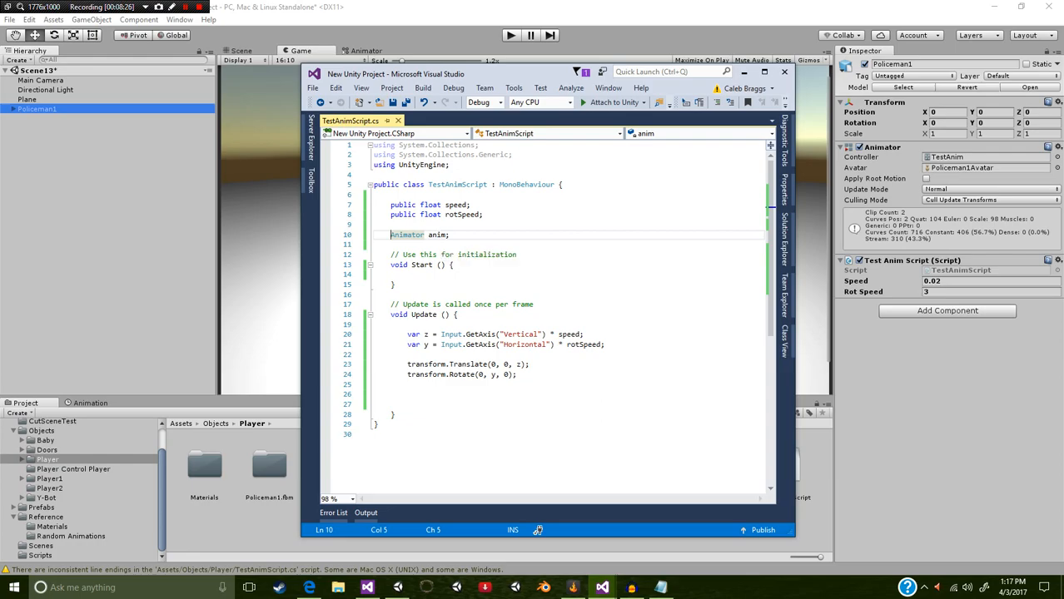
# Step: In Start, assign the component with anim = GetComponent<Animator>(); and save the script
pyautogui.click(445, 276)
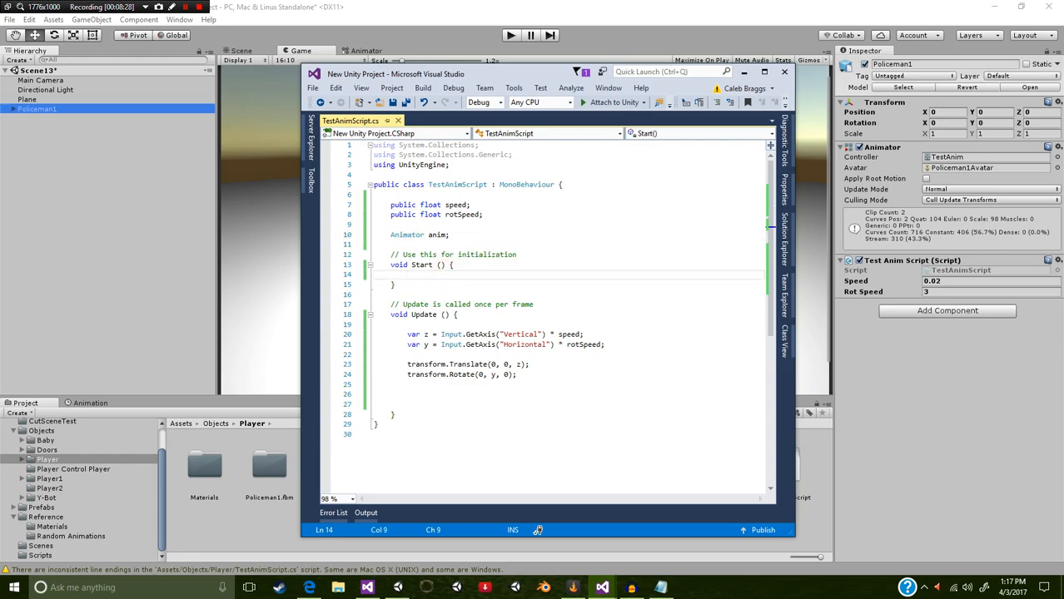
pyautogui.write('anim ')
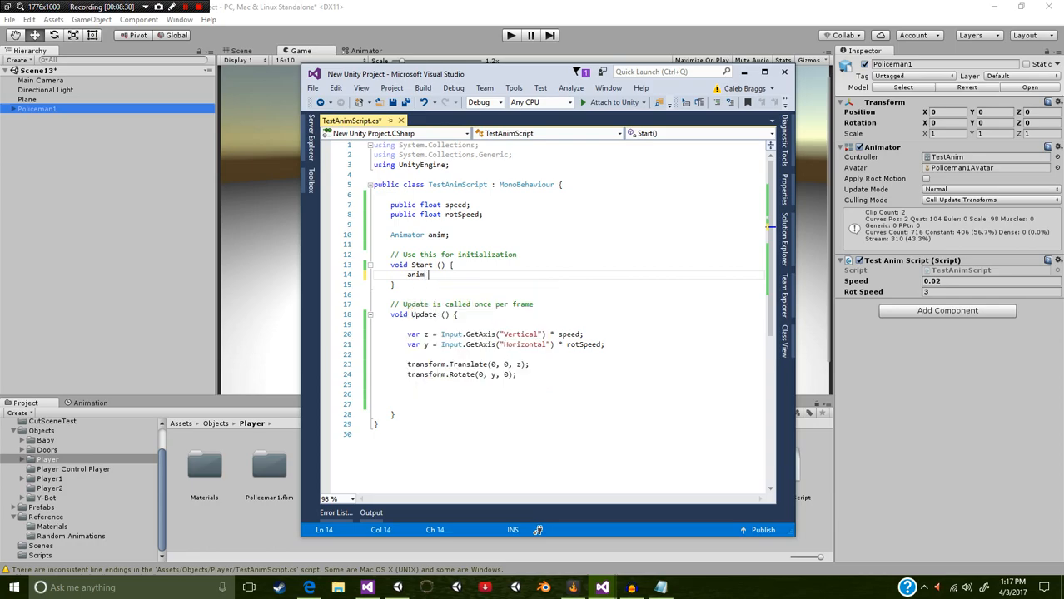
pyautogui.write('= GetCom')
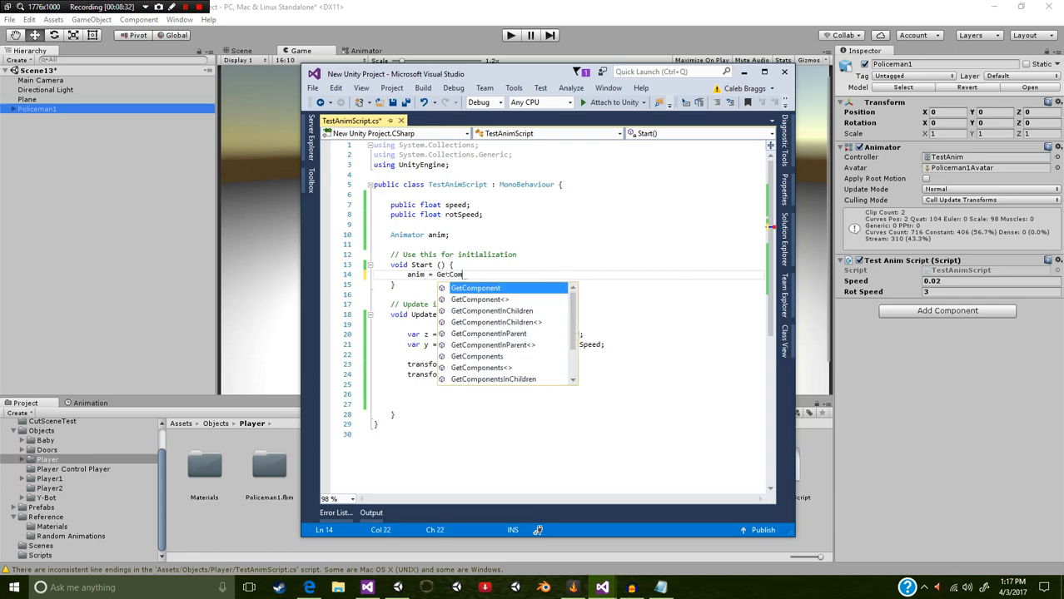
pyautogui.press('Tab')
pyautogui.write('<')
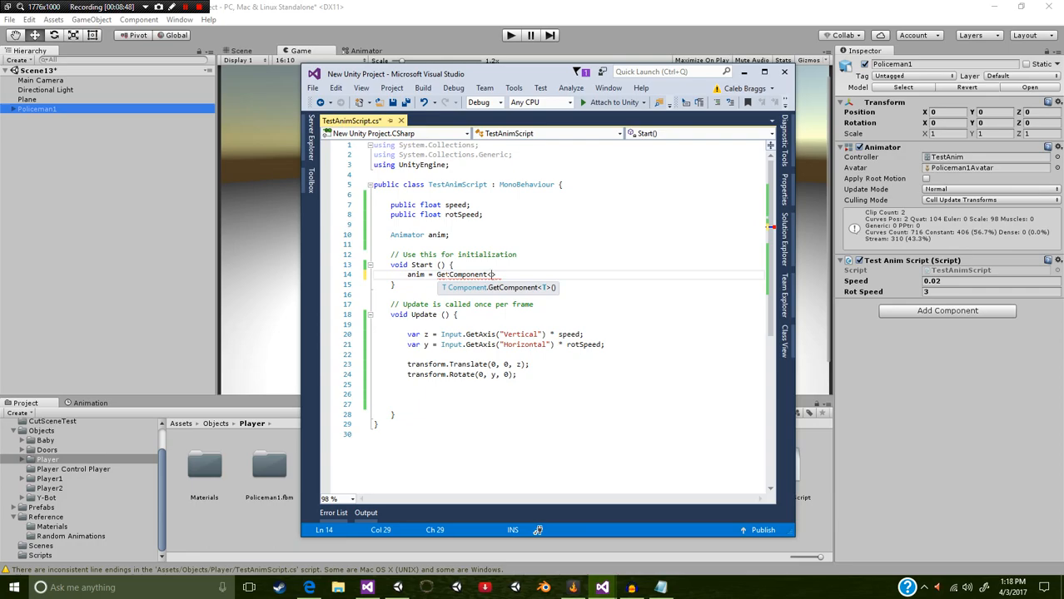
pyautogui.write('Animator>();')
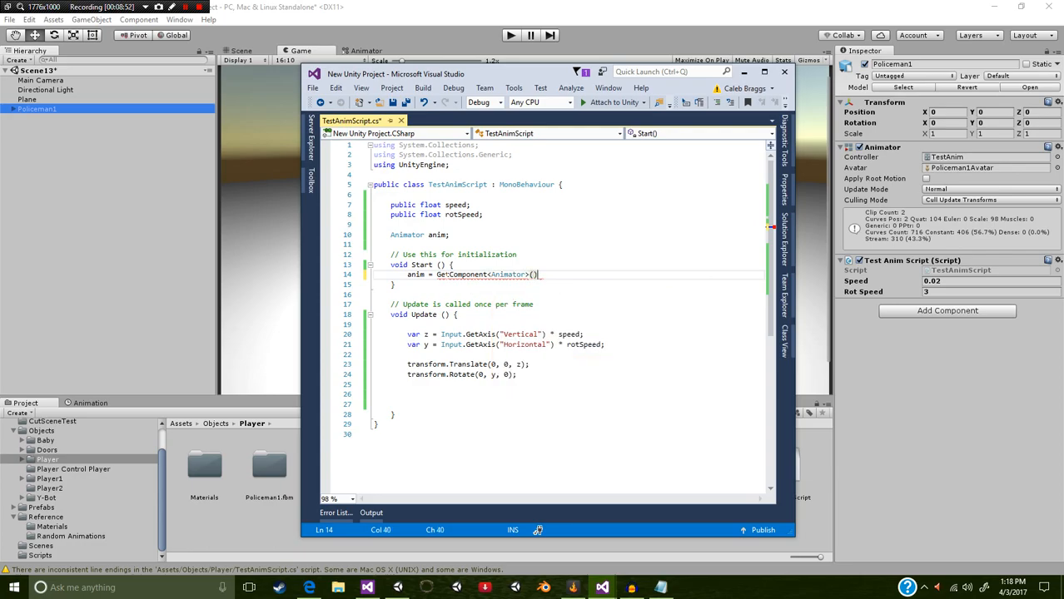
pyautogui.hotkey('ctrl', 's')
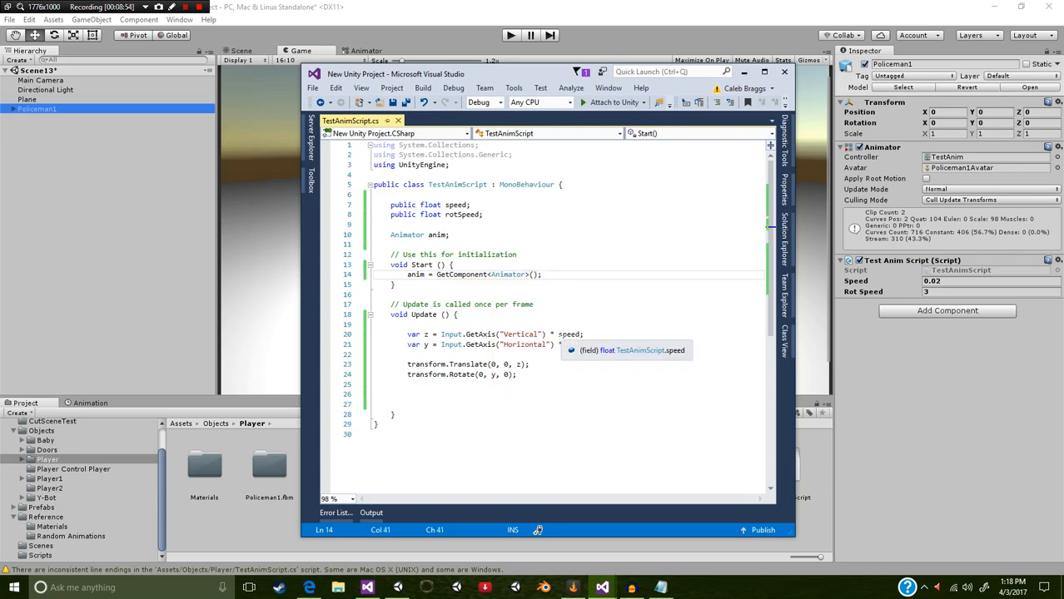
# Step: In Update, add an empty if (Input.GetKey(KeyCode.W)) block below the transform.Rotate line, separated by a blank line
pyautogui.click(466, 323)
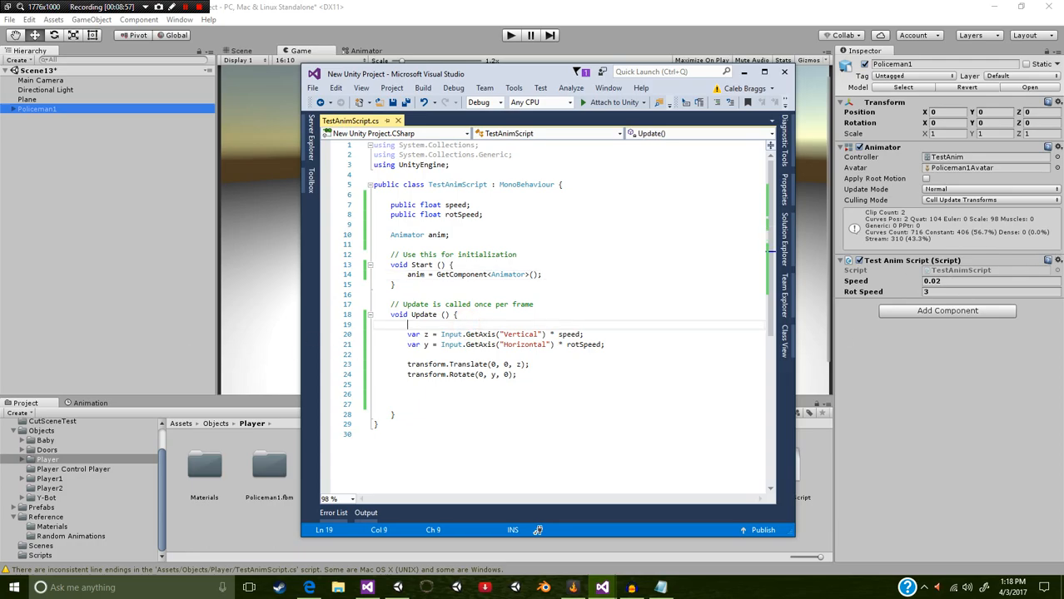
pyautogui.click(531, 375)
pyautogui.press('Return')
pyautogui.press('Return')
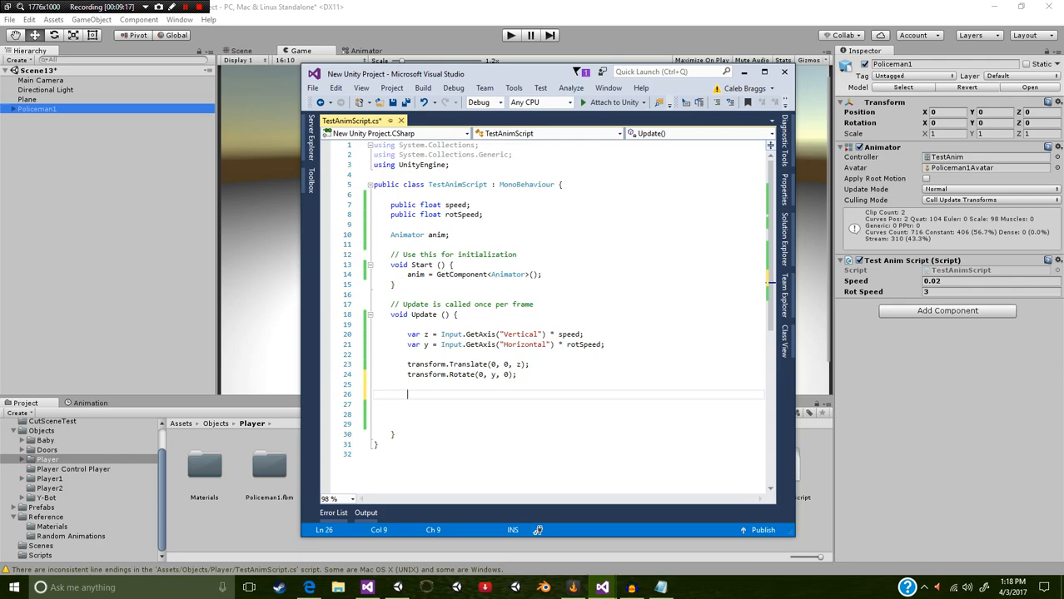
pyautogui.write('if(Input.')
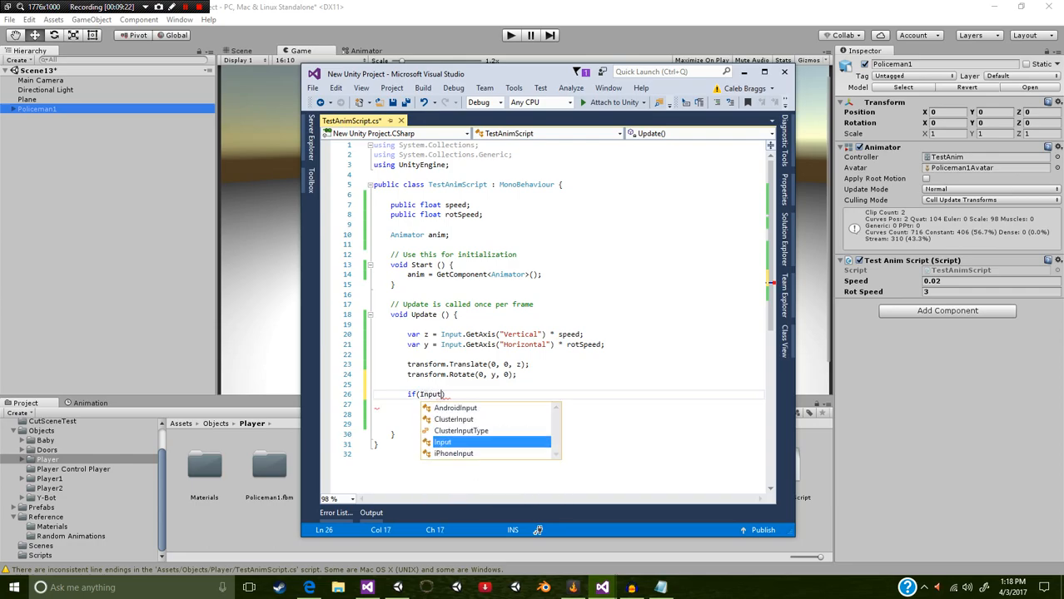
pyautogui.write('GetAxis')
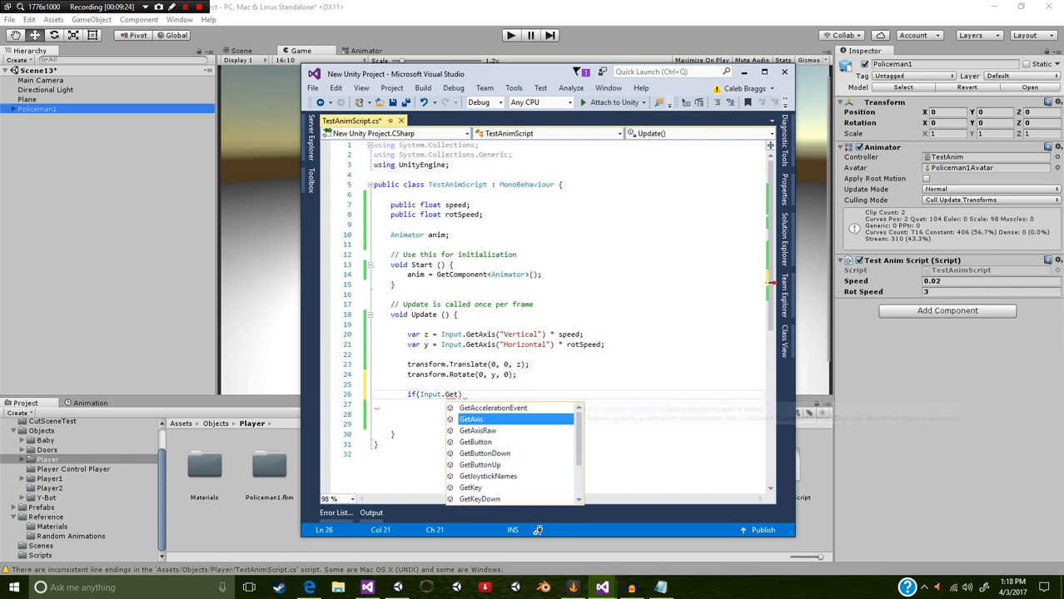
pyautogui.press('BackSpace')
pyautogui.press('BackSpace')
pyautogui.press('BackSpace')
pyautogui.press('BackSpace')
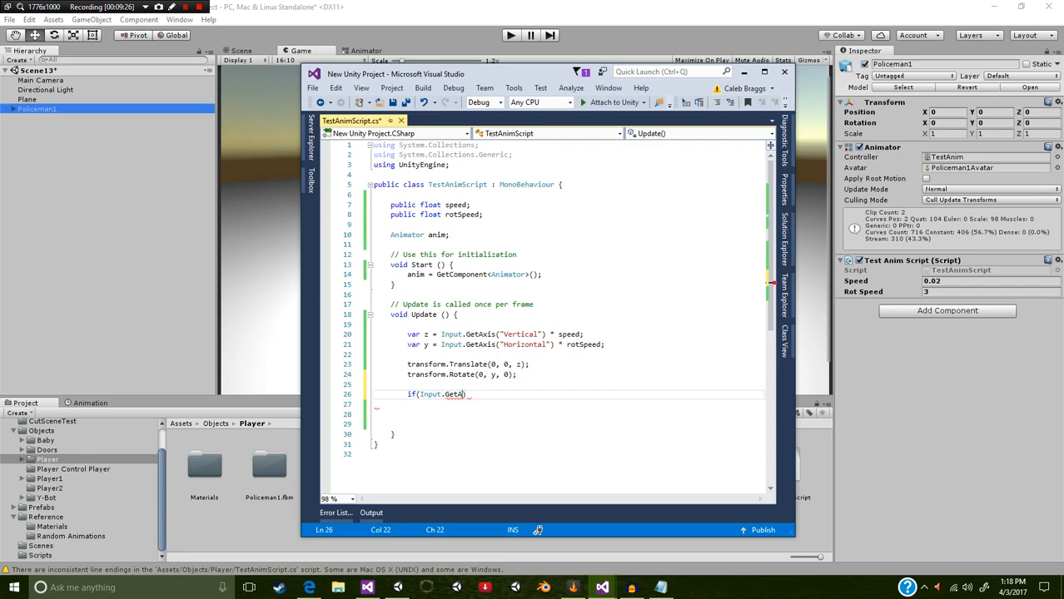
pyautogui.write('Key')
pyautogui.write('(')
pyautogui.write('KeyCode')
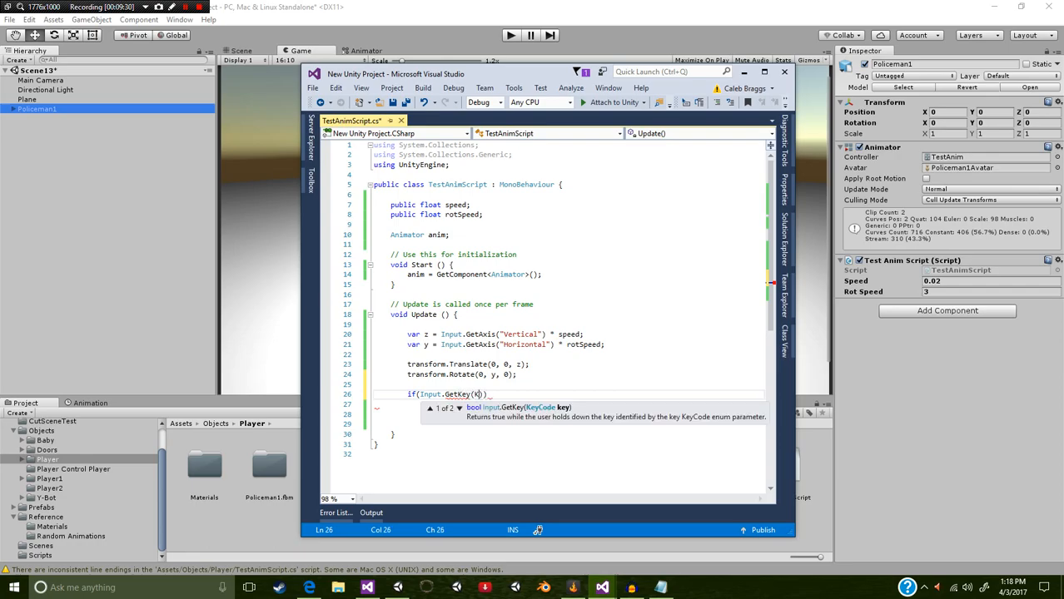
pyautogui.write('.W)')
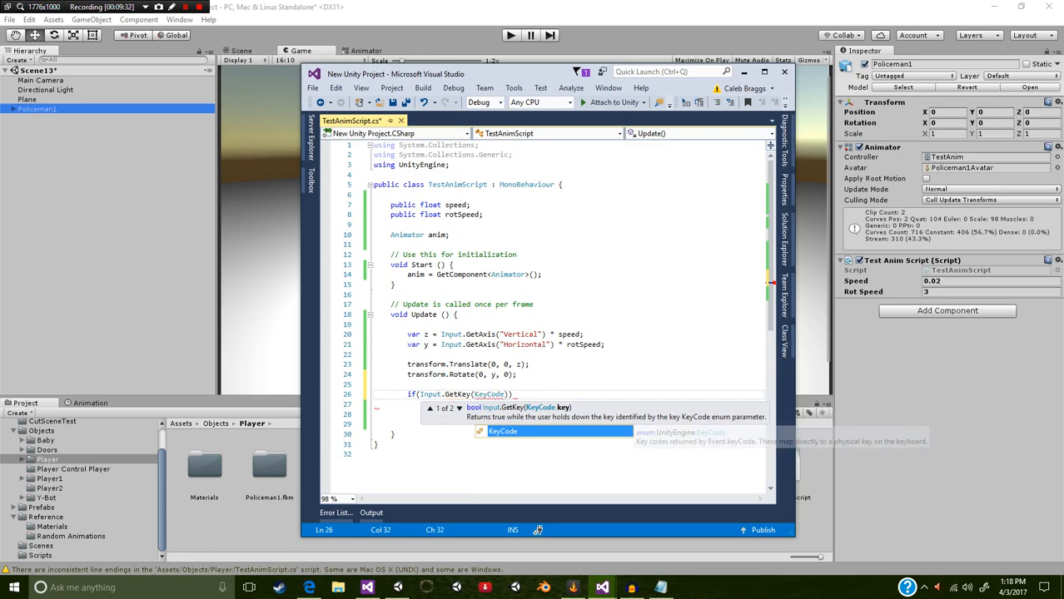
pyautogui.write(')')
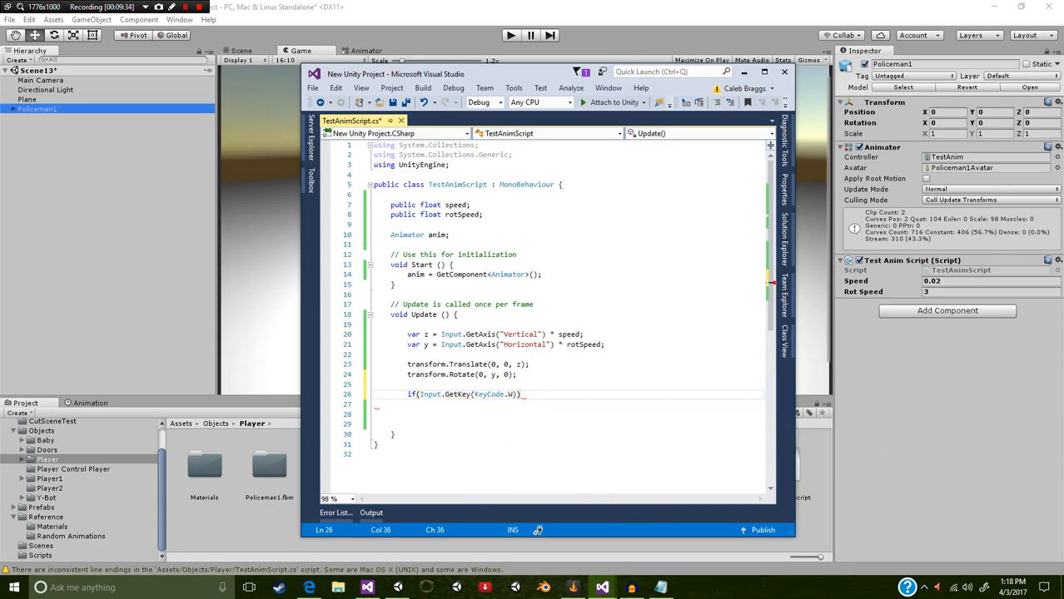
pyautogui.write('{')
pyautogui.press('Return')
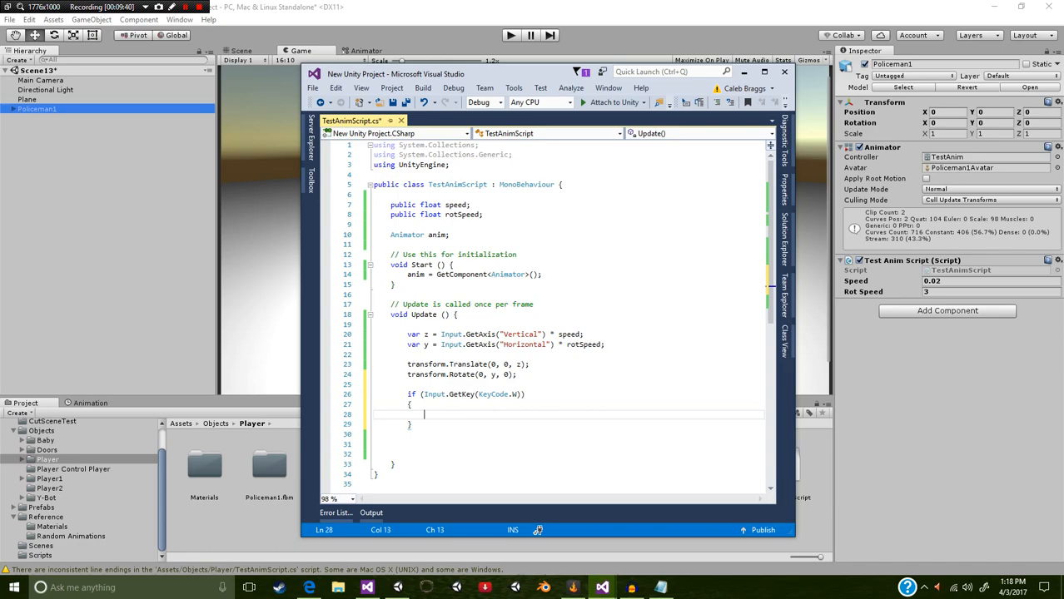
# Step: Inside the W key block, add anim.SetBool("isWalking", true); and save the script
pyautogui.write('anim')
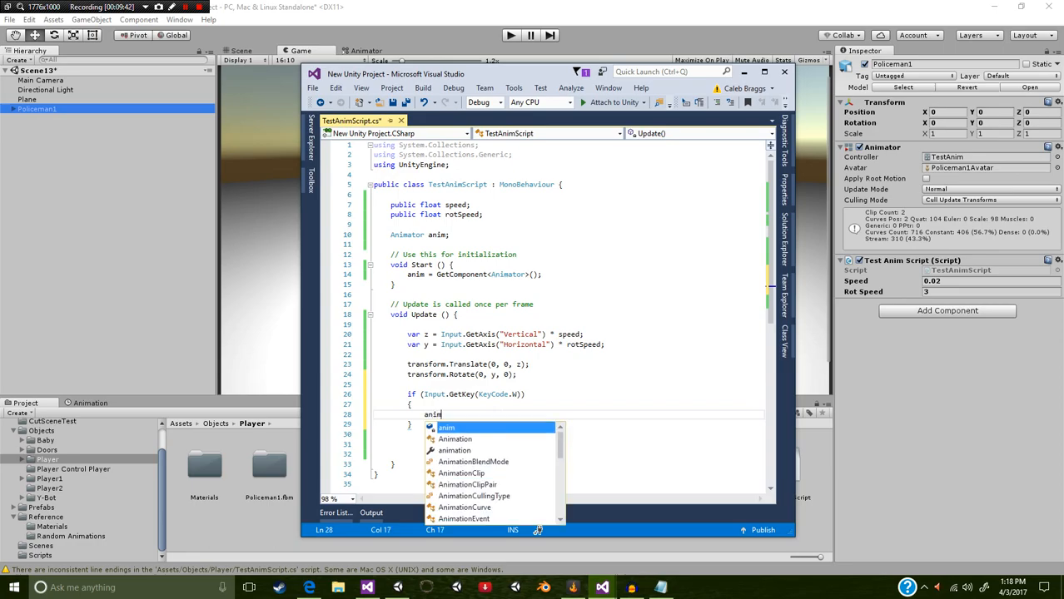
pyautogui.write('.setbo')
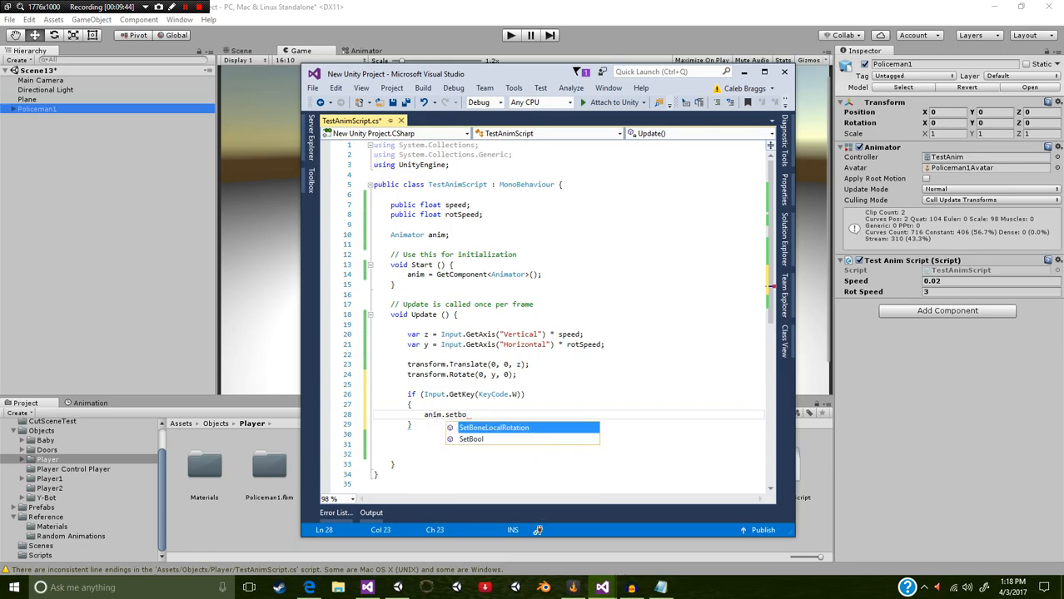
pyautogui.press('Down')
pyautogui.press('Tab')
pyautogui.write('("')
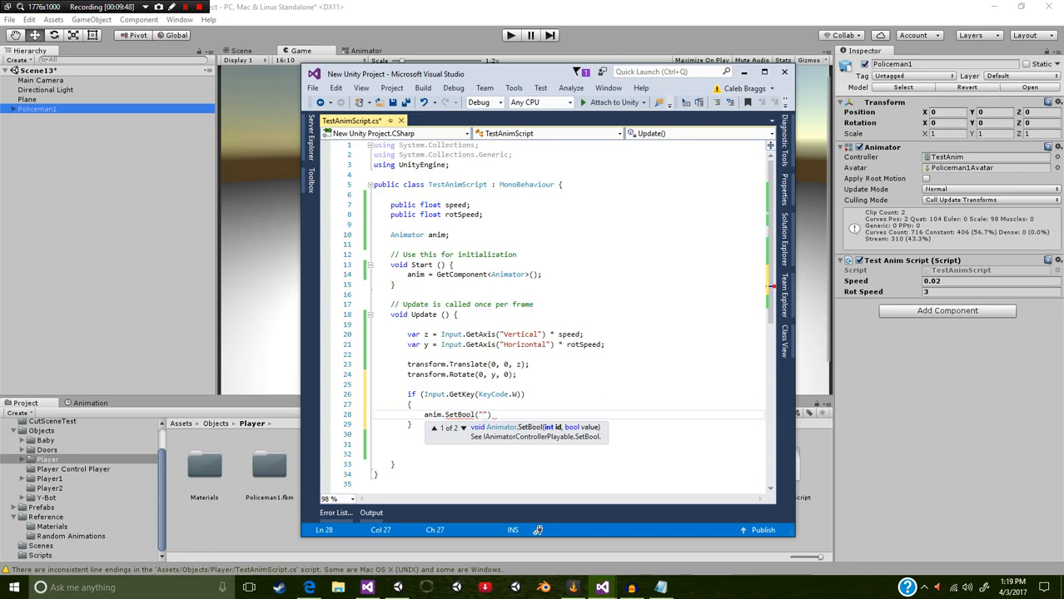
pyautogui.write('isWalking", true)')
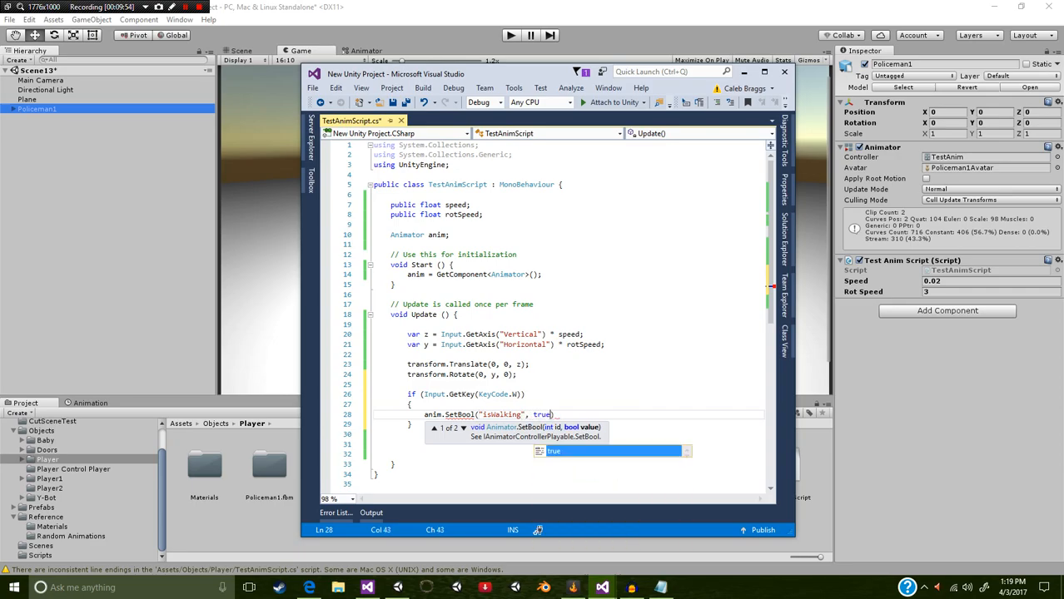
pyautogui.write(';')
pyautogui.hotkey('ctrl', 's')
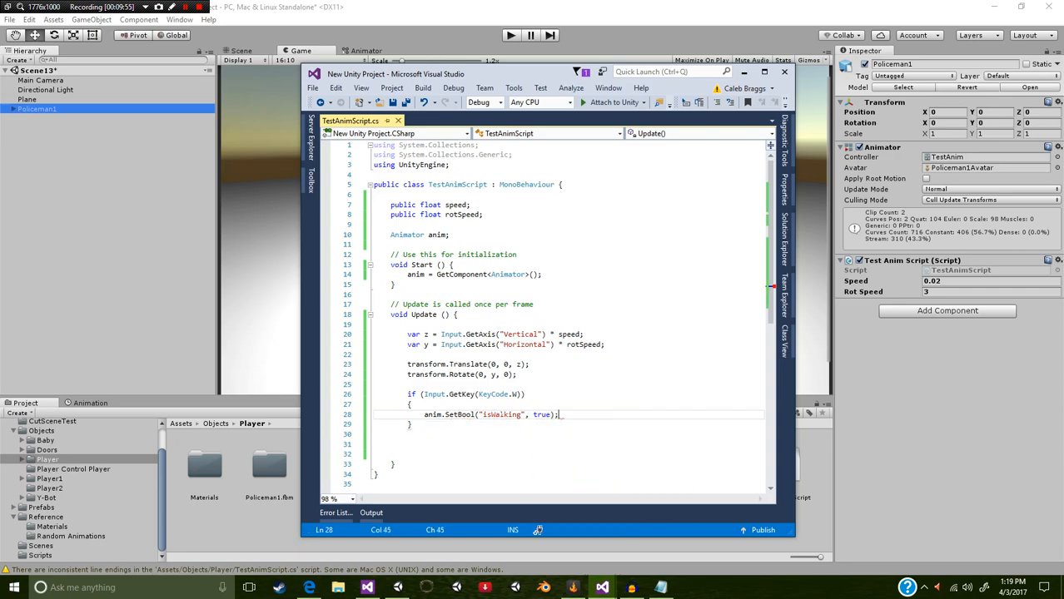
# Step: Duplicate the isWalking line below itself, change the copy to anim.SetBool("isIdle", false); and save the script
pyautogui.moveTo(571, 415); pyautogui.dragTo(423, 414)
pyautogui.hotkey('ctrl', 'c')
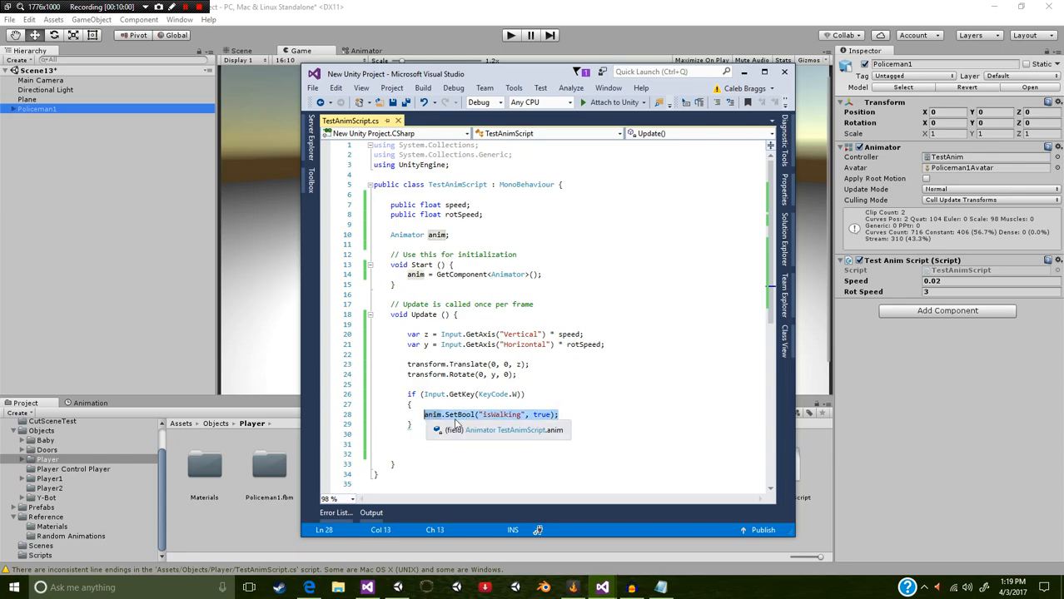
pyautogui.click(570, 413)
pyautogui.press('Return')
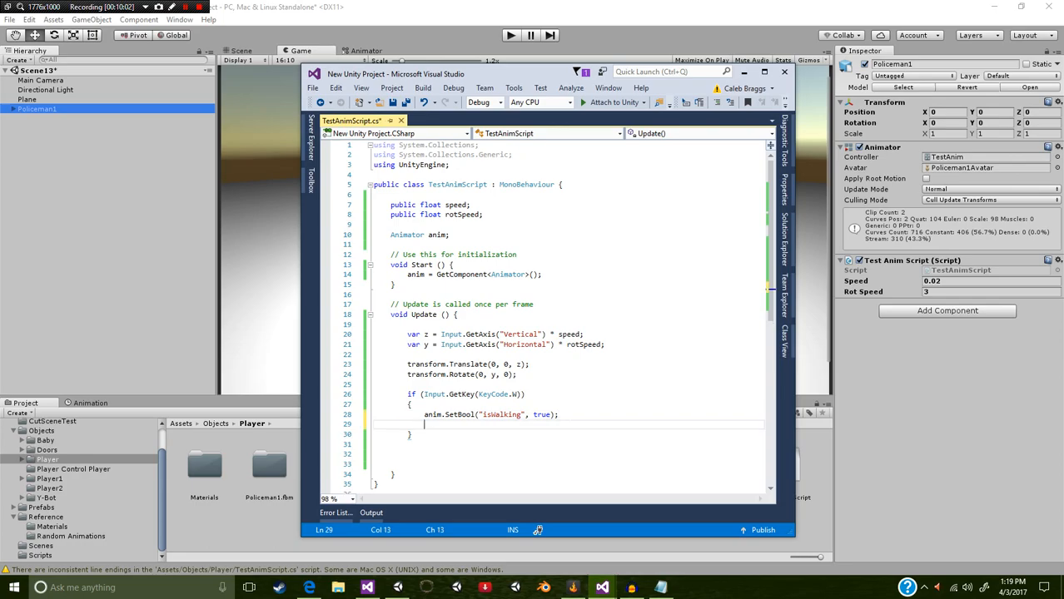
pyautogui.hotkey('ctrl', 'v')
pyautogui.doubleClick(509, 423)
pyautogui.write('isIdle')
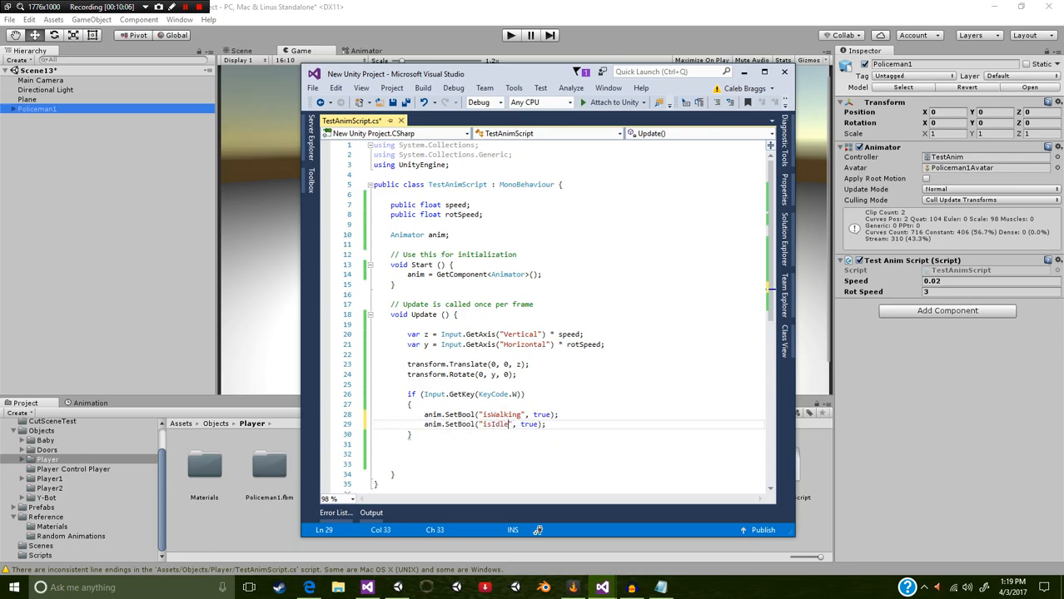
pyautogui.doubleClick(523, 424)
pyautogui.write('false')
pyautogui.hotkey('ctrl', 's')
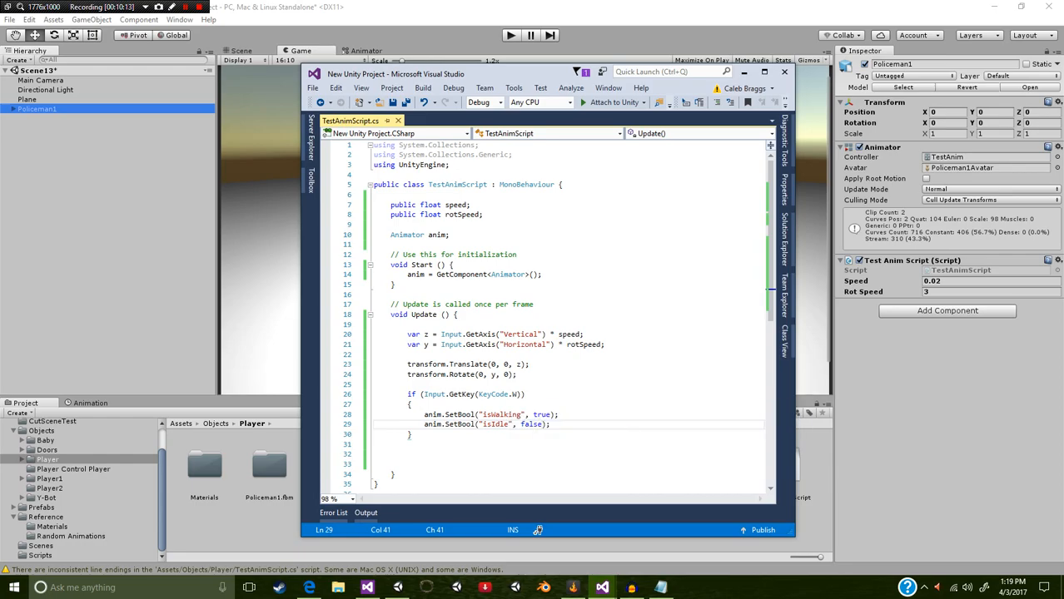
# Step: Copy the whole W key if block and append it after the closing brace as an else if branch
pyautogui.moveTo(522, 459); pyautogui.dragTo(407, 395)
pyautogui.hotkey('ctrl', 'c')
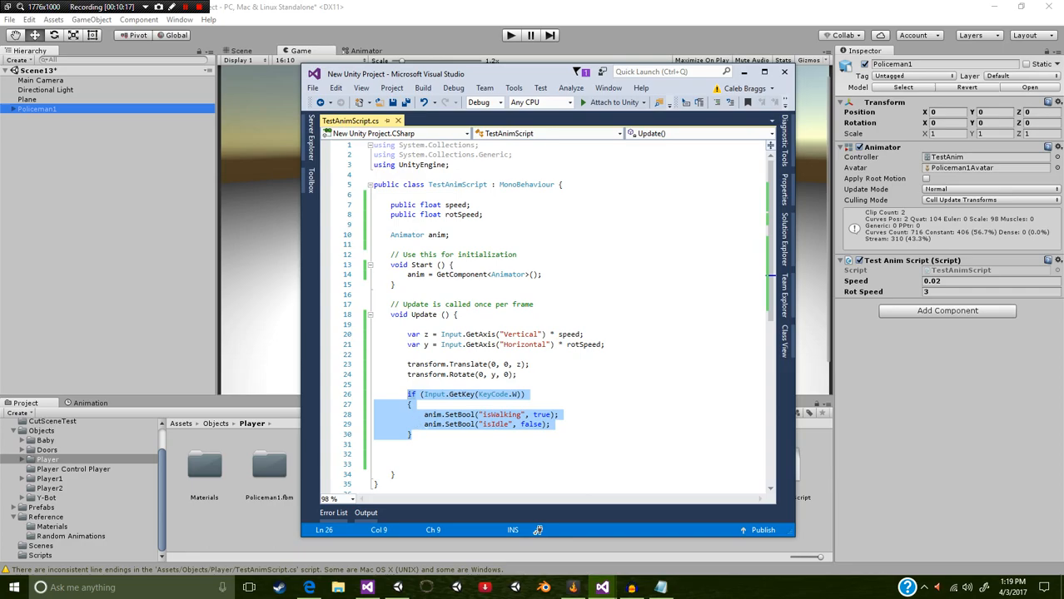
pyautogui.click(412, 435)
pyautogui.write('else')
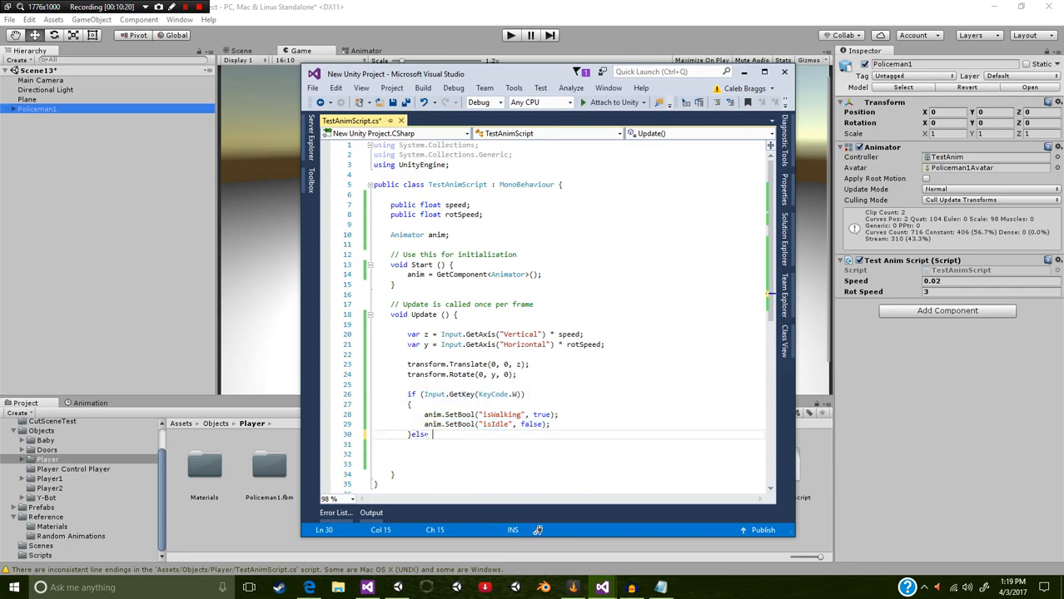
pyautogui.hotkey('ctrl', 'v')
pyautogui.press('Return')
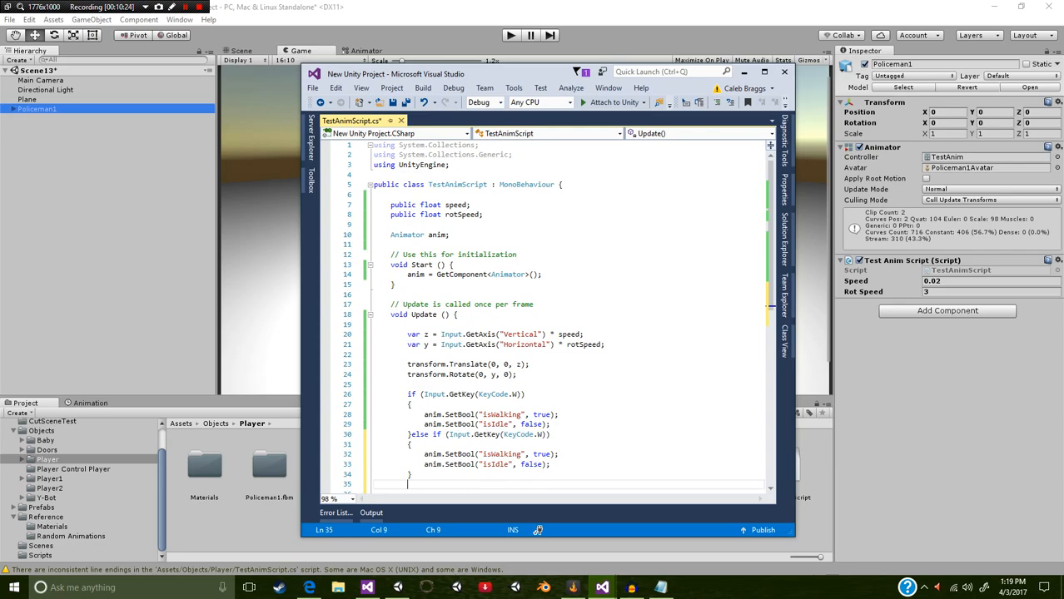
# Step: Copy the else if branch and paste it after its own closing brace as another else if branch
pyautogui.moveTo(413, 476); pyautogui.dragTo(414, 439)
pyautogui.hotkey('ctrl', 'c')
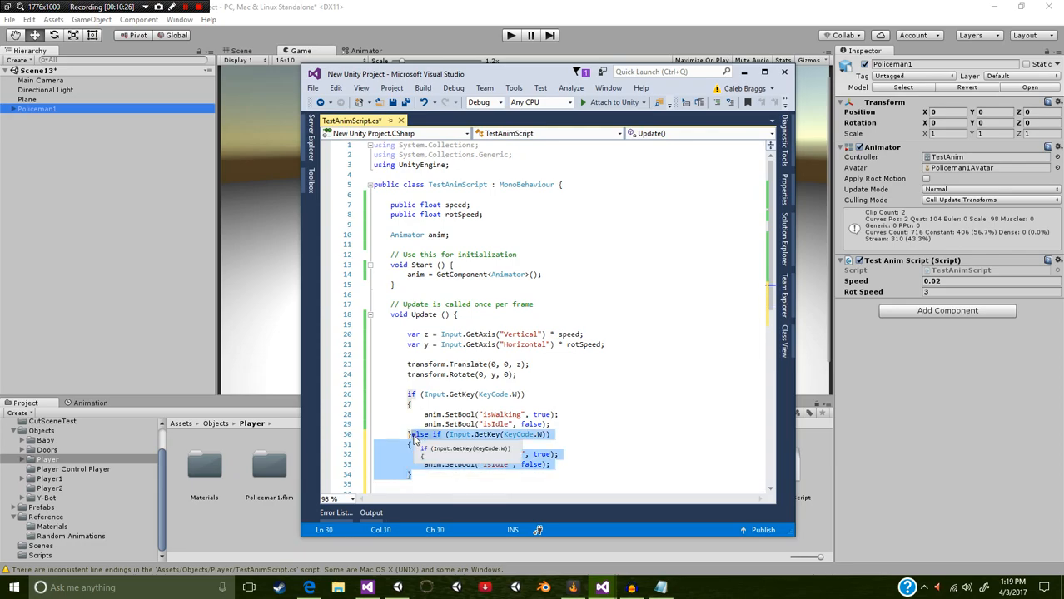
pyautogui.click(411, 475)
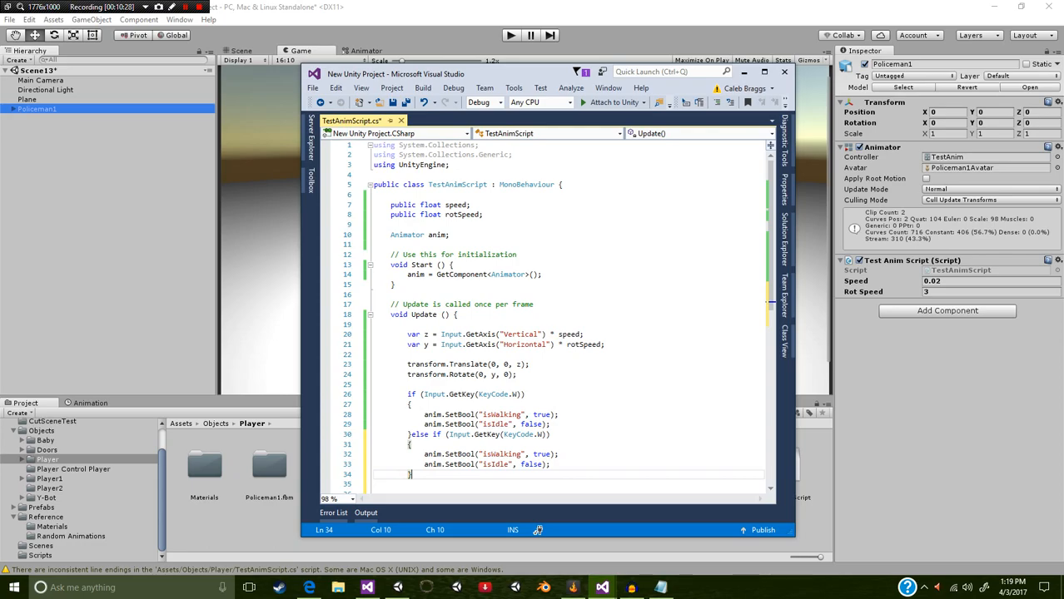
pyautogui.hotkey('ctrl', 'v')
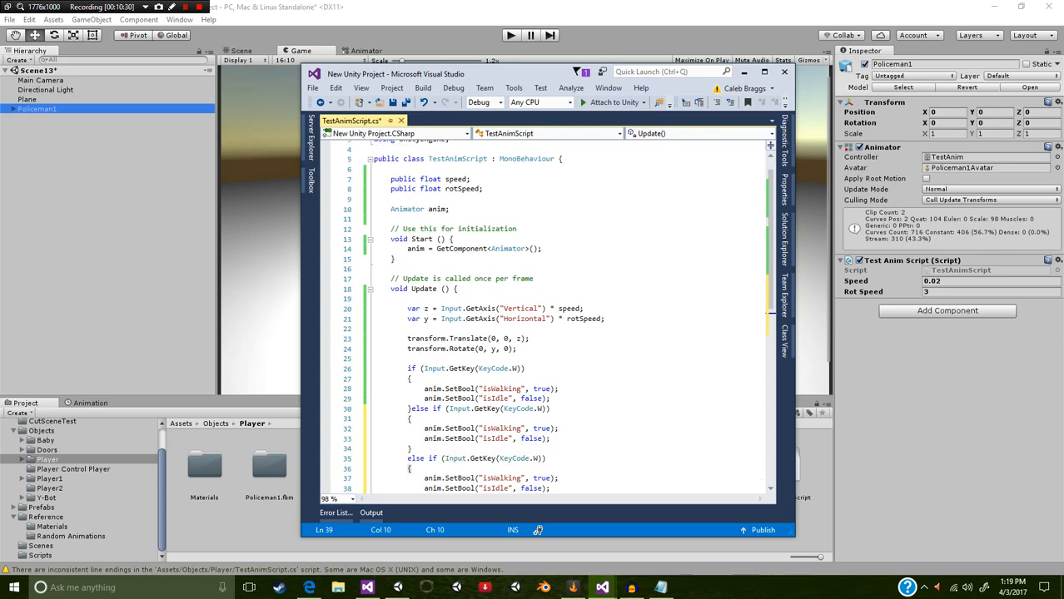
# Step: Paste one more else if branch after the last one, and change the first else if condition to KeyCode.S
pyautogui.hotkey('ctrl', 'v')
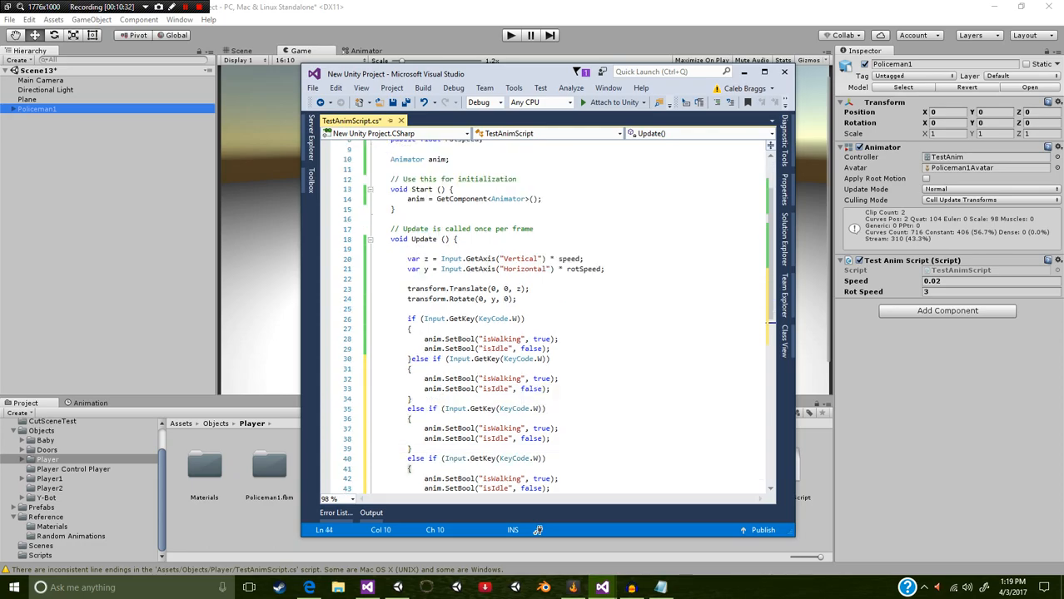
pyautogui.click(546, 358)
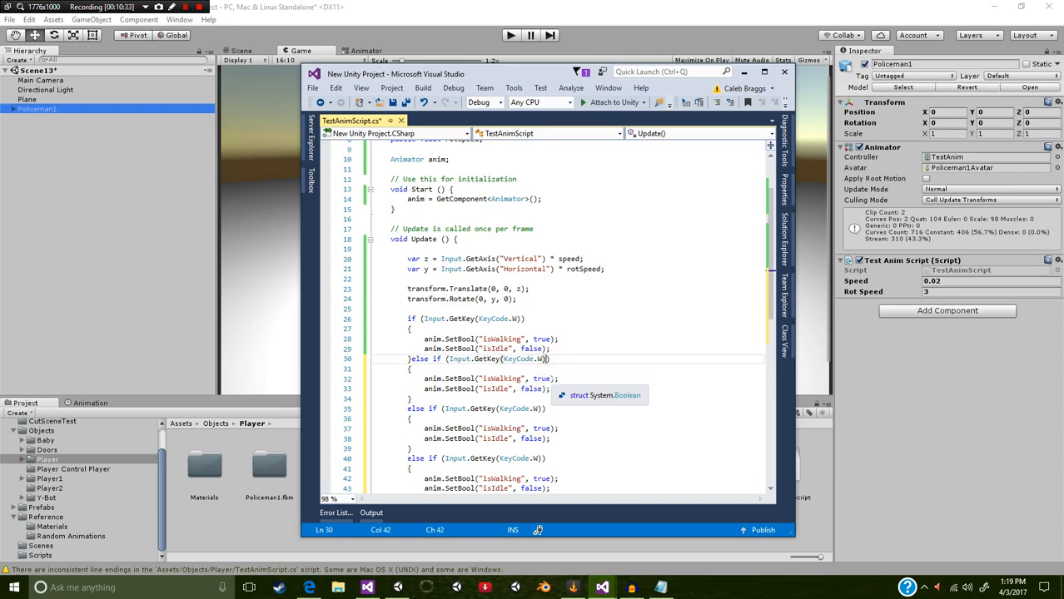
pyautogui.press('Left')
pyautogui.press('BackSpace')
pyautogui.write('S')
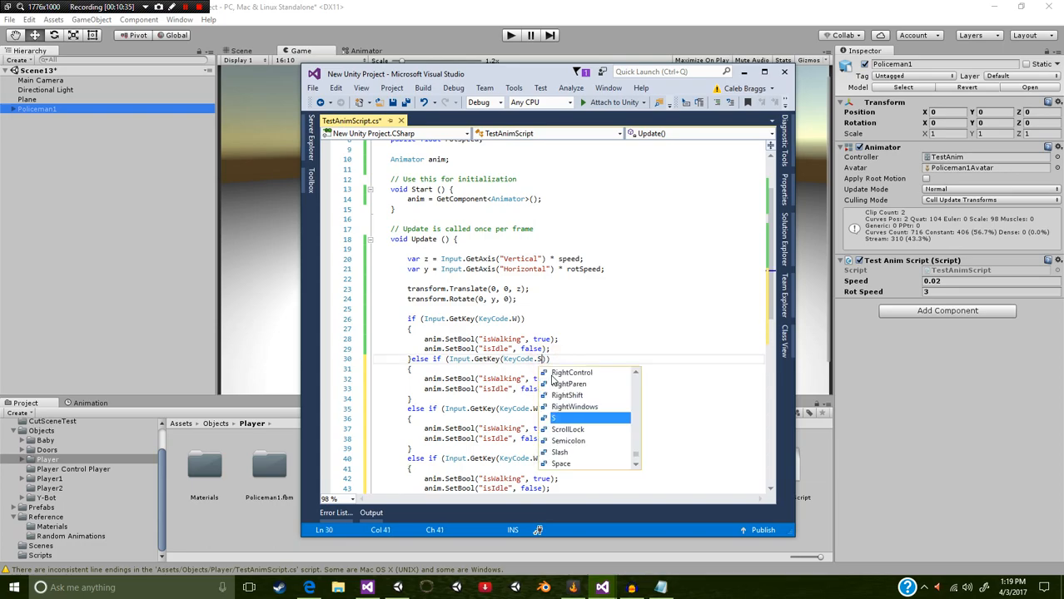
pyautogui.press('Escape')
# Step: Change the second else if condition to KeyCode.A and the third to KeyCode.D
pyautogui.click(537, 408)
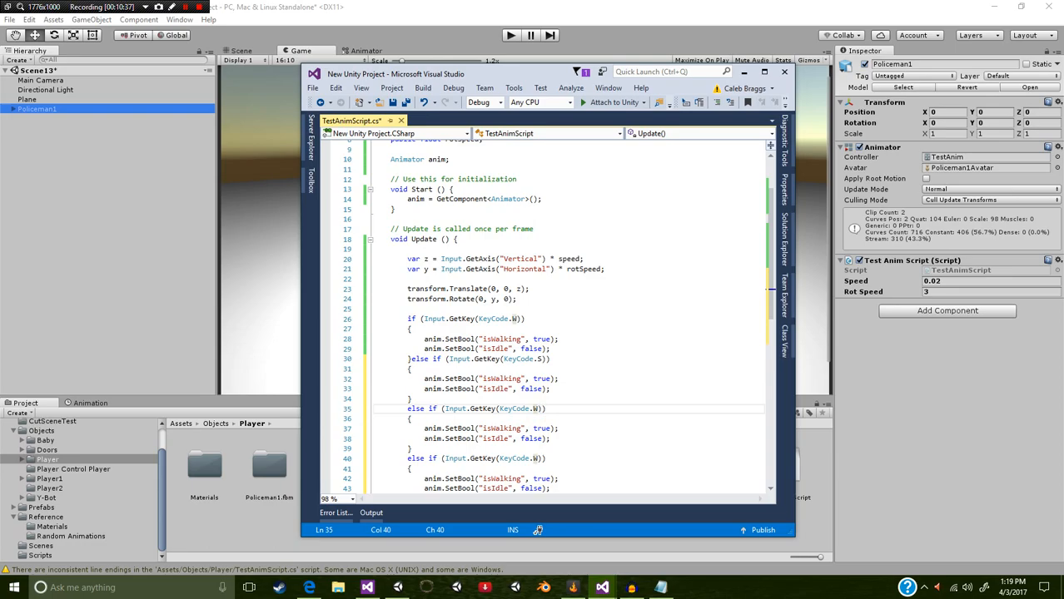
pyautogui.press('BackSpace')
pyautogui.write('A')
pyautogui.press('Escape')
pyautogui.press('Down')
pyautogui.press('Down')
pyautogui.press('Down')
pyautogui.press('Down')
pyautogui.press('Down')
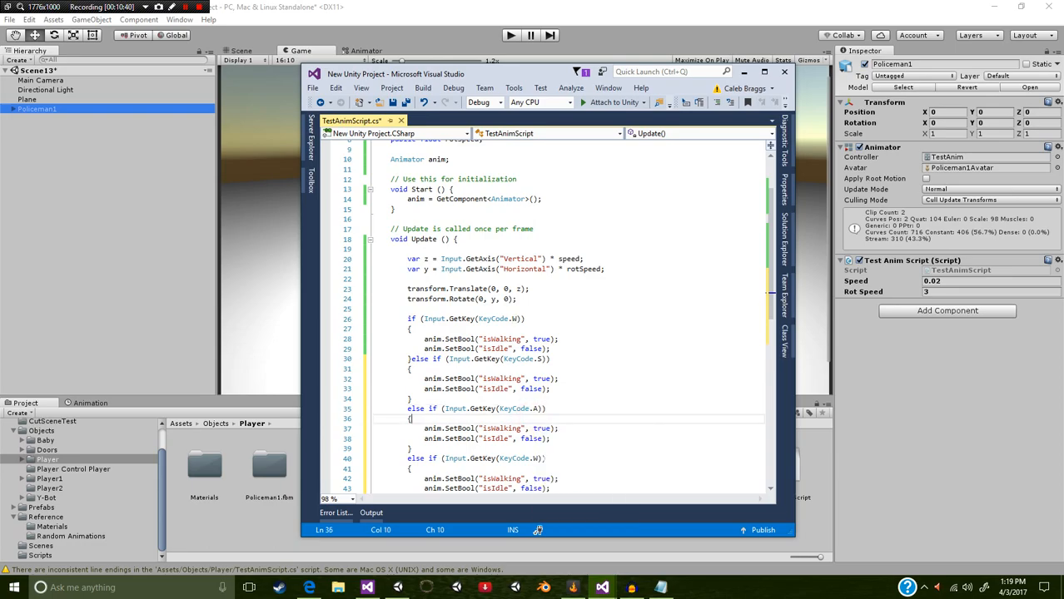
pyautogui.press('BackSpace')
pyautogui.write('D')
pyautogui.press('Escape')
# Step: Add an else block with braces after the closing brace of the D key branch
pyautogui.scroll(-3, 549, 316)
pyautogui.press('Down')
pyautogui.press('Down')
pyautogui.press('Down')
pyautogui.press('Down')
pyautogui.write('else')
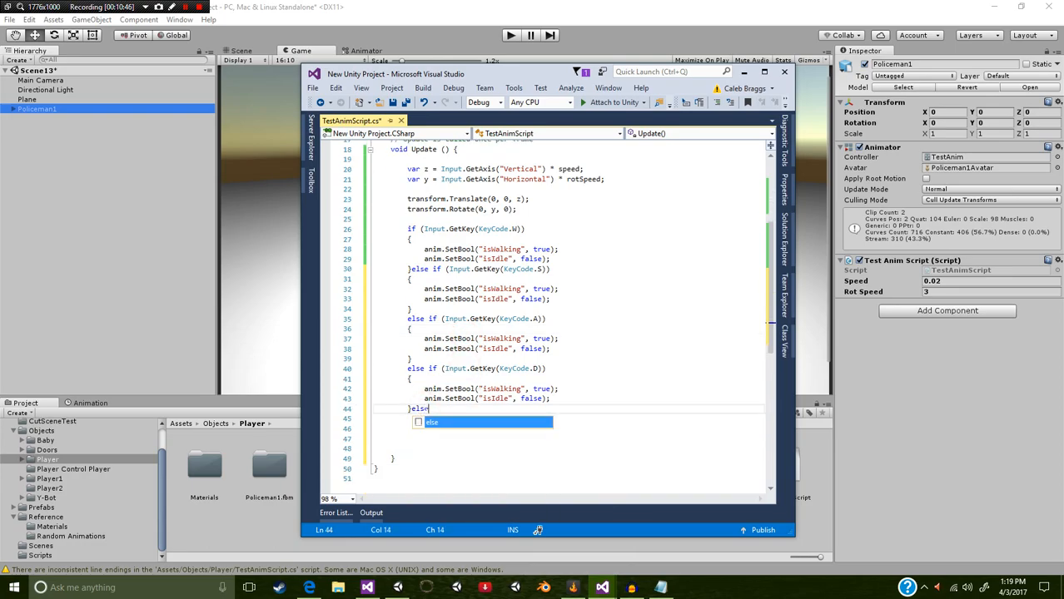
pyautogui.press('Return')
pyautogui.write('{')
pyautogui.press('Return')
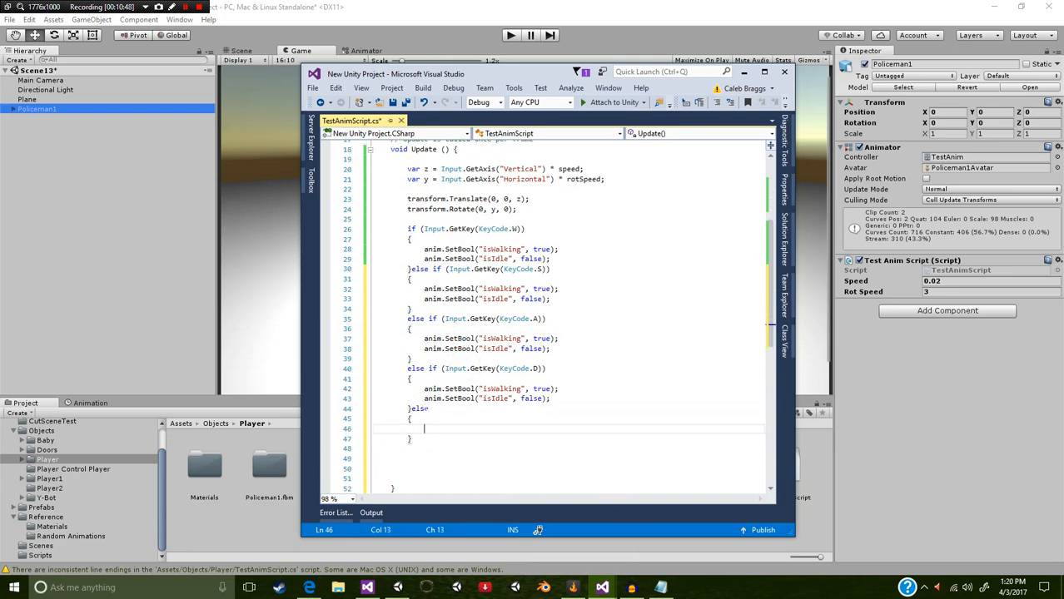
# Step: Copy the two anim.SetBool lines from the D key branch into the empty else block
pyautogui.moveTo(550, 398); pyautogui.dragTo(424, 389)
pyautogui.hotkey('ctrl', 'c')
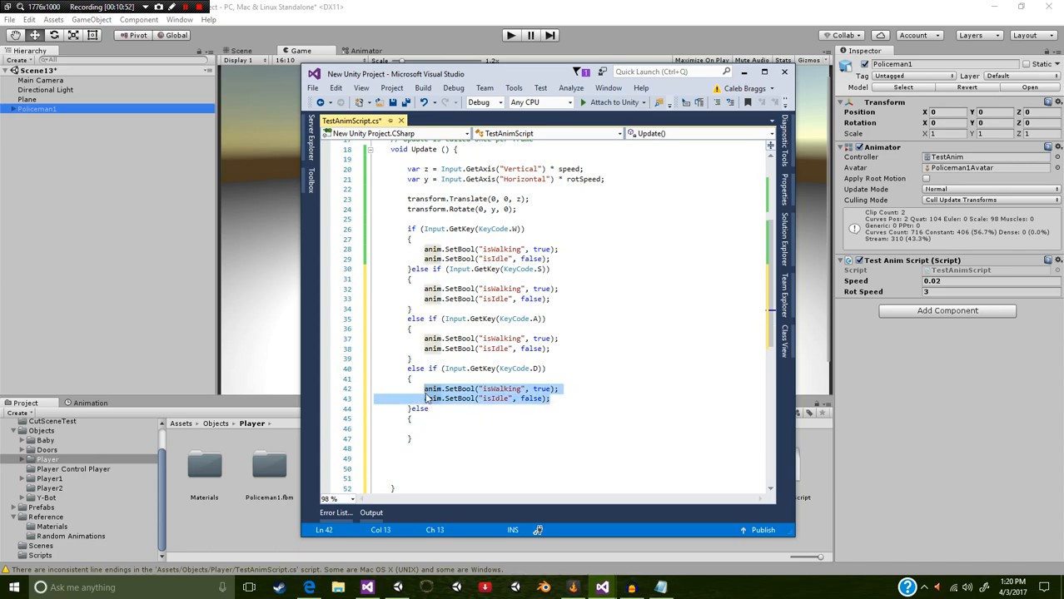
pyautogui.click(431, 427)
pyautogui.hotkey('ctrl', 'v')
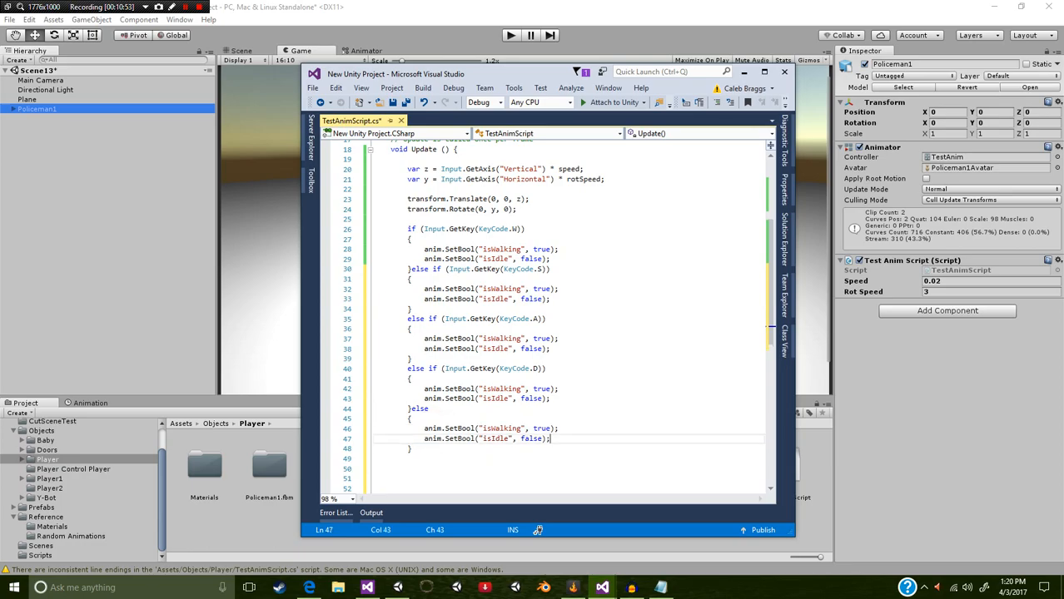
# Step: In the else block, set isWalking to false and isIdle to true, and save the script
pyautogui.doubleClick(541, 429)
pyautogui.write('false')
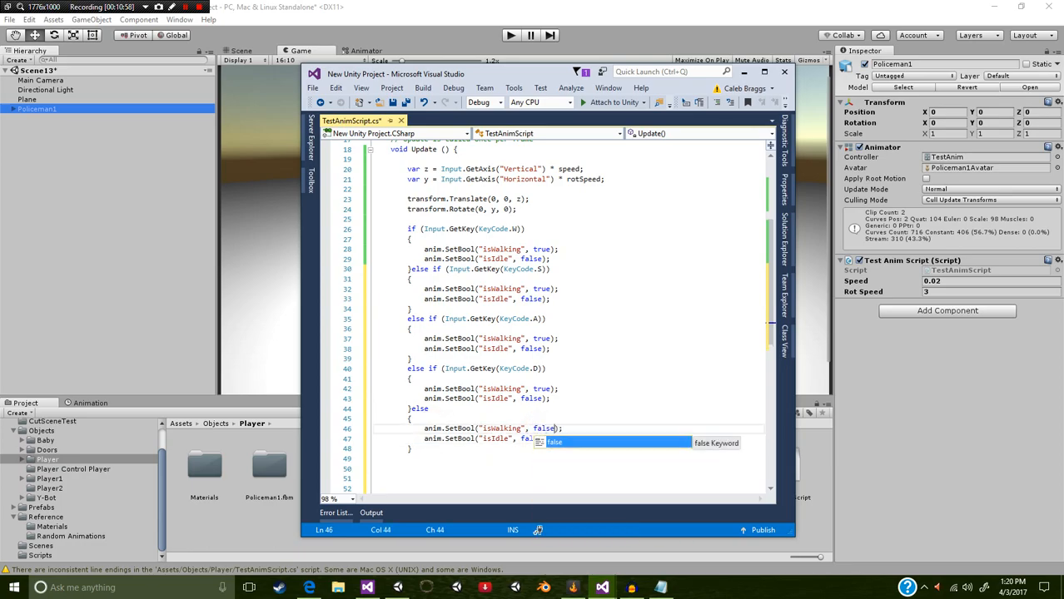
pyautogui.doubleClick(531, 439)
pyautogui.write('true')
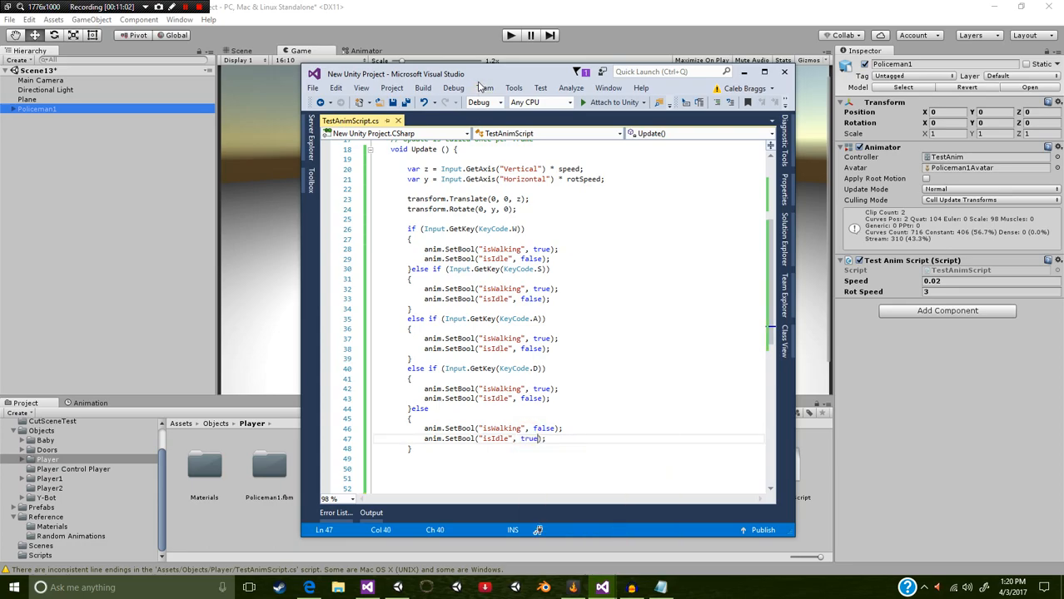
# Step: Switch to Unity, run the scene and move Policeman1 forward while turning left and right to test the walking and idle animations
pyautogui.scroll(5, 537, 531)
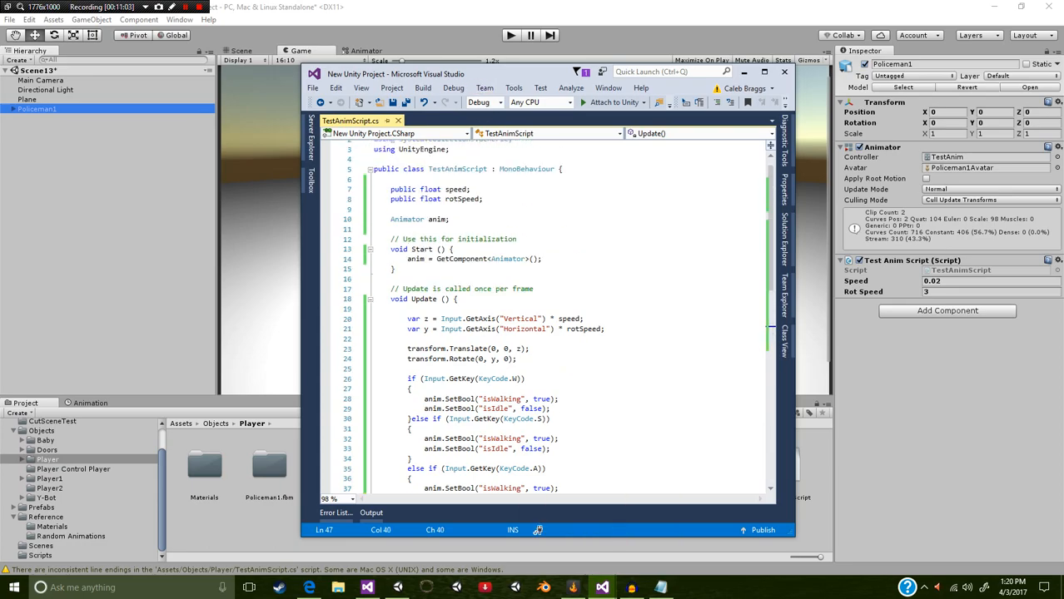
pyautogui.click(511, 35)
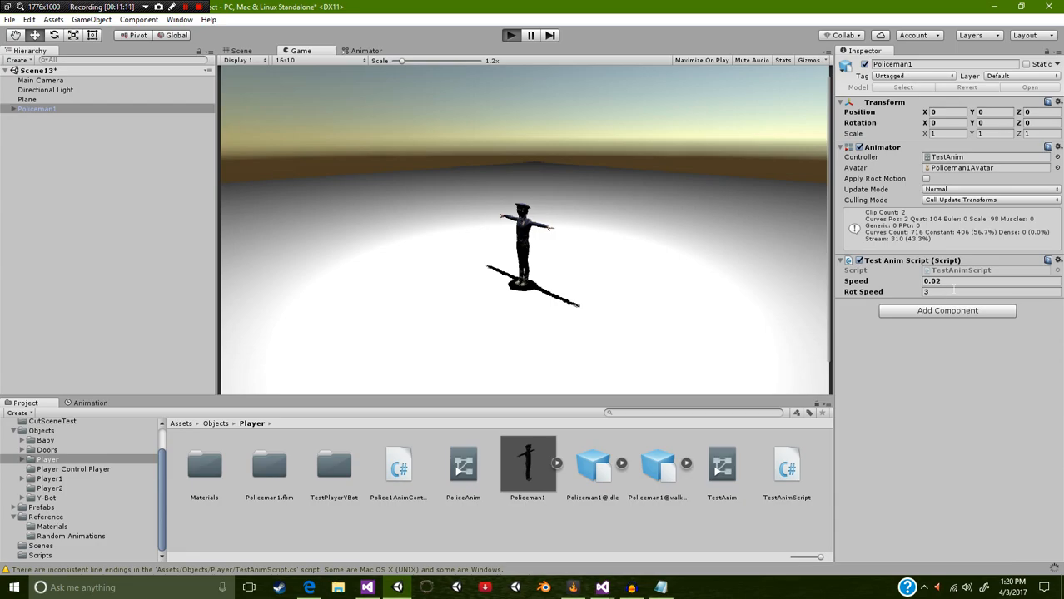
pyautogui.hotkey('ctrl', 'p')
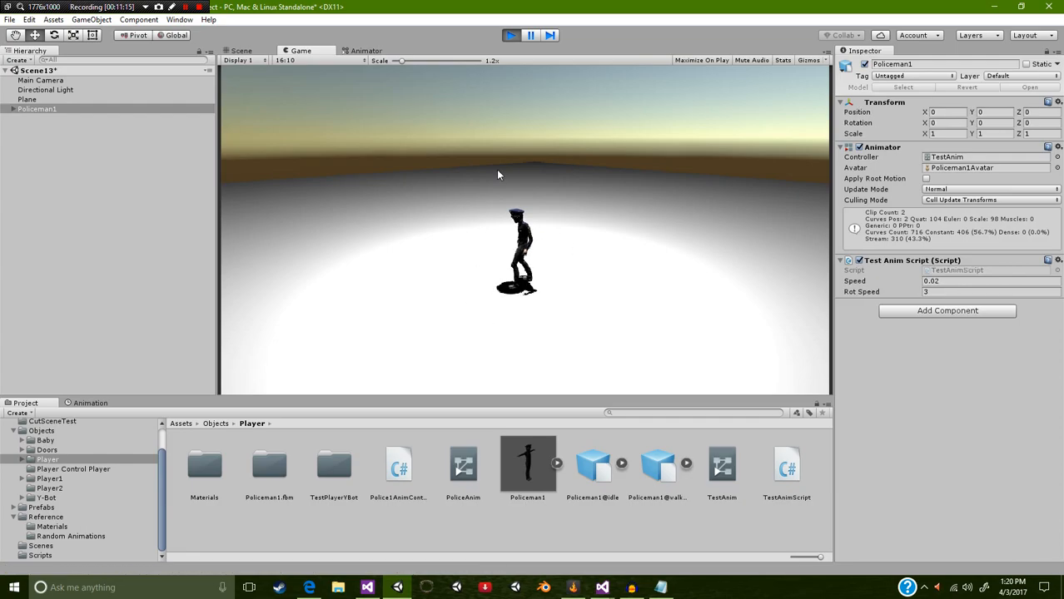
pyautogui.press('w')
pyautogui.press('a')
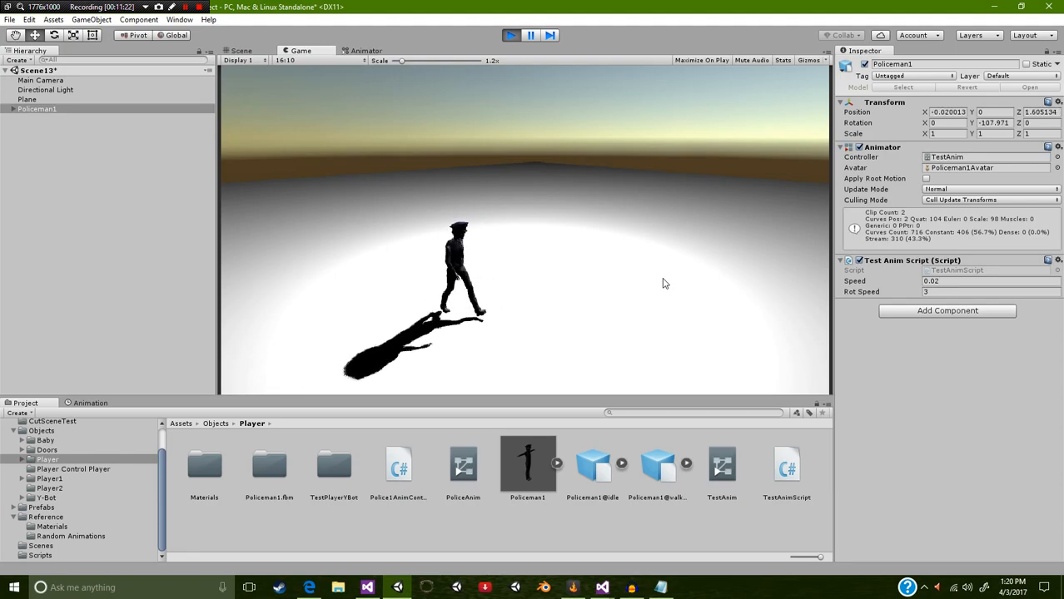
pyautogui.press('a')
pyautogui.press('a')
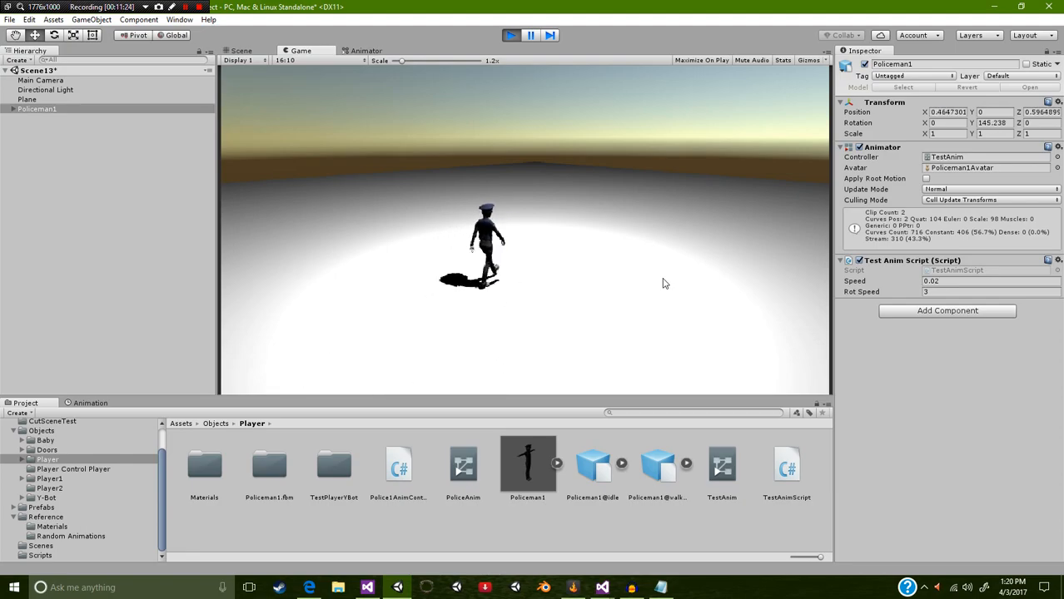
pyautogui.press('d')
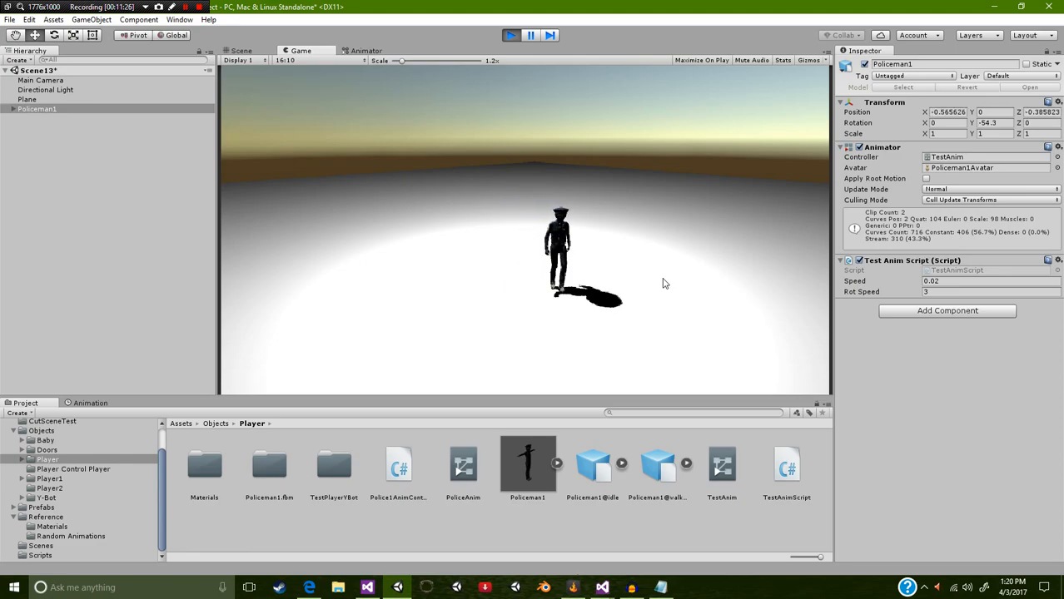